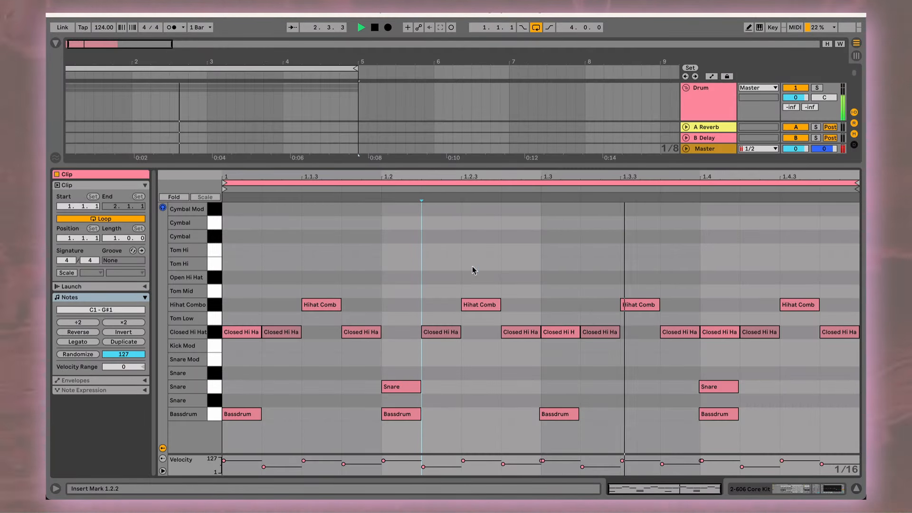
# Step: Review the Bass 1 audio clip and the Patch 2 MIDI clip in the arrangement
pyautogui.scroll(-2, 719, 111)
pyautogui.click(713, 115)
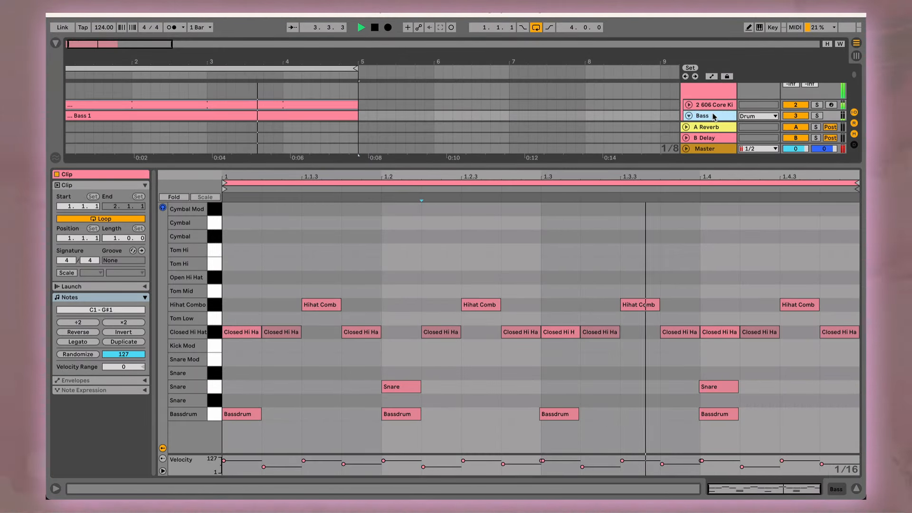
pyautogui.click(307, 118)
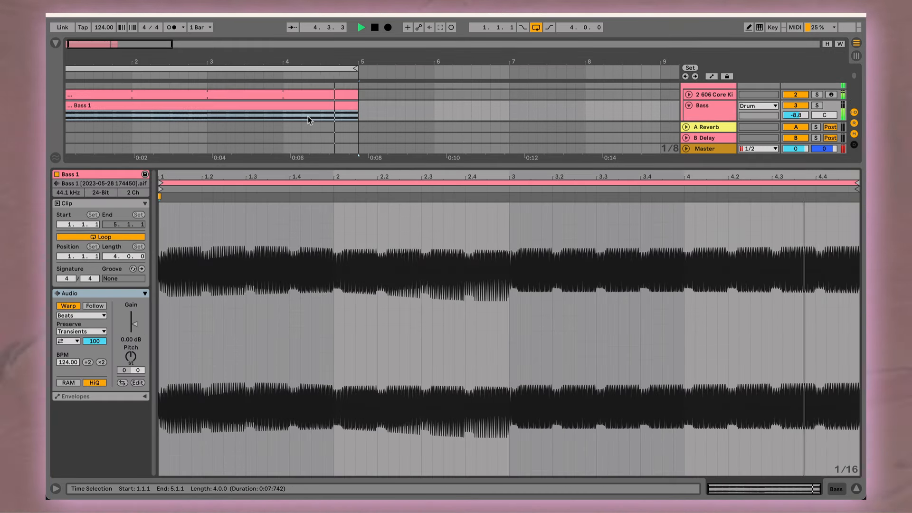
pyautogui.scroll(-6, 717, 130)
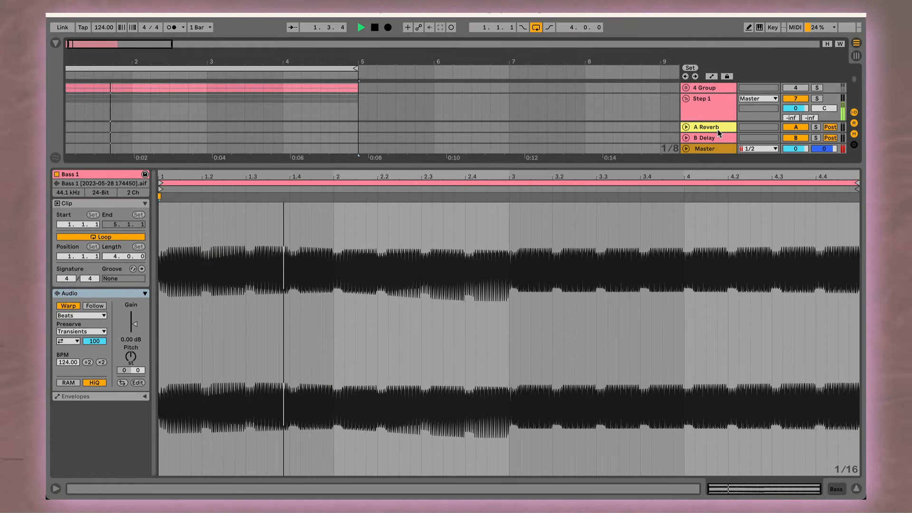
pyautogui.scroll(-2, 717, 129)
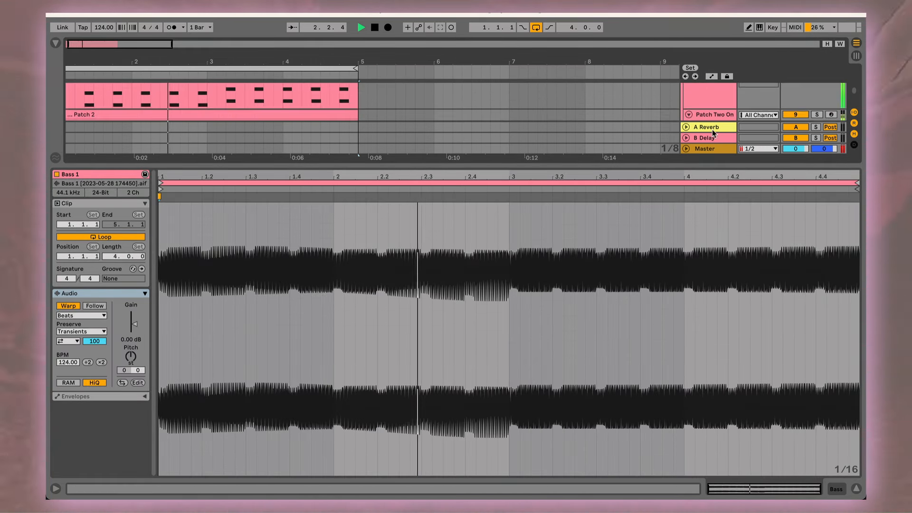
pyautogui.click(344, 102)
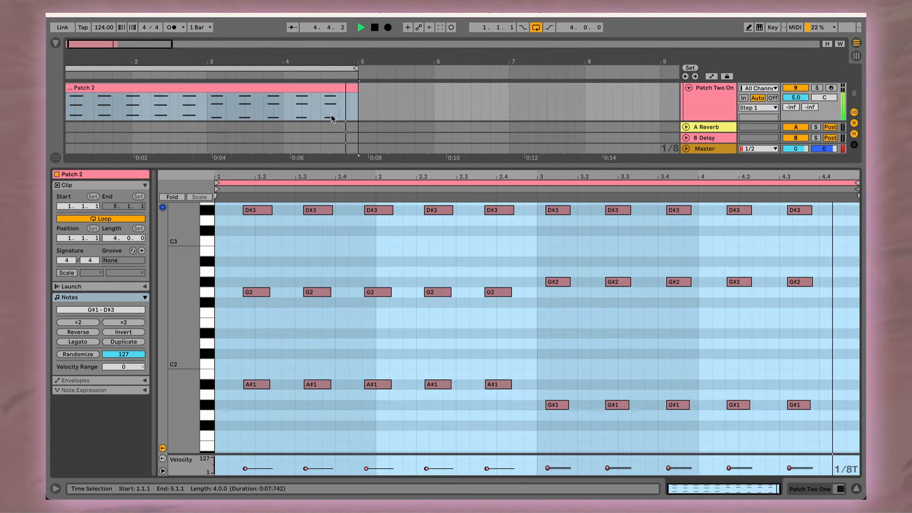
pyautogui.scroll(-5, 331, 114)
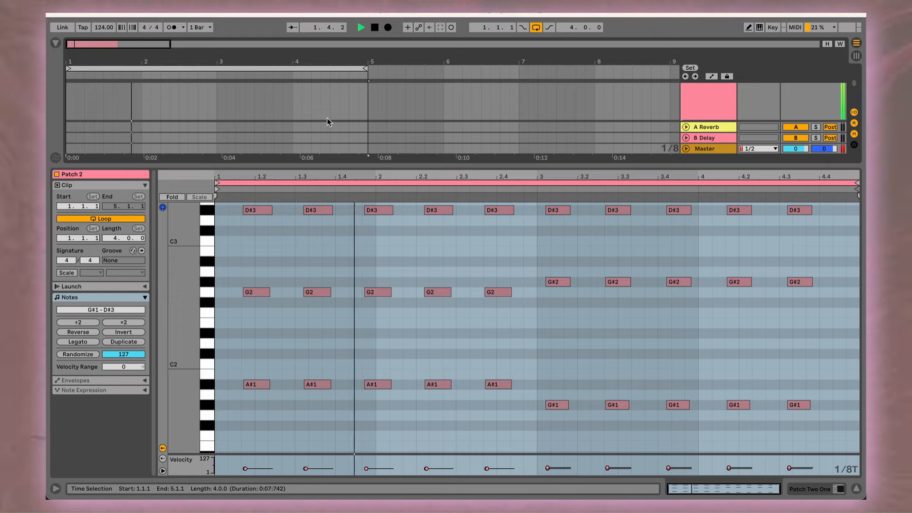
# Step: Proceed with stopping the audio and set the project tempo to 120.00 BPM
pyautogui.press('super+q')
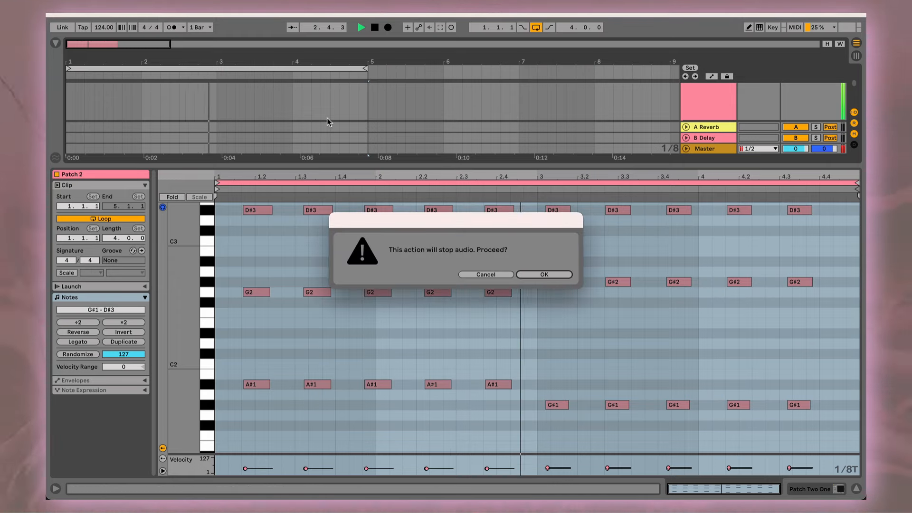
pyautogui.press('Return')
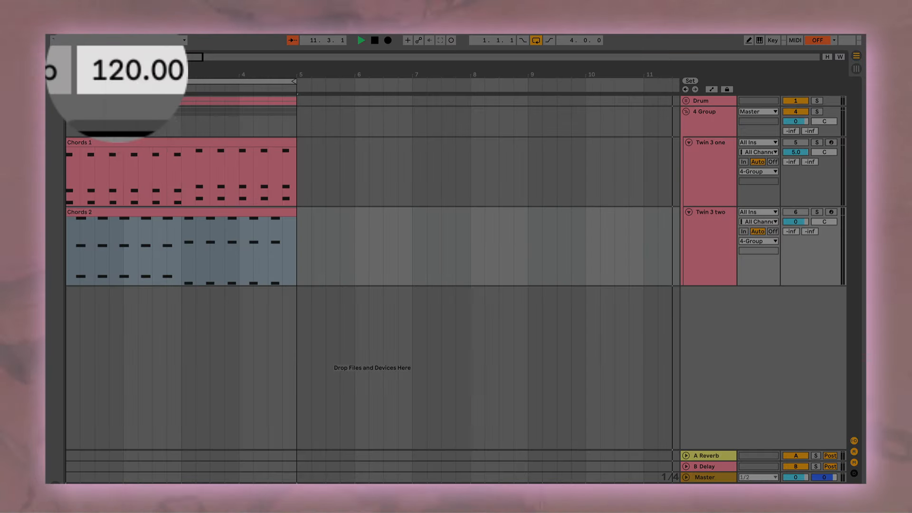
pyautogui.press('Return')
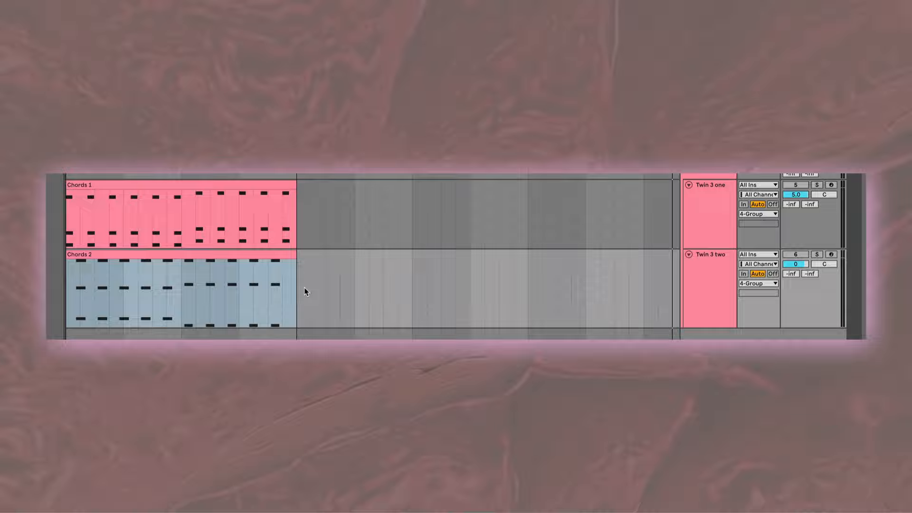
# Step: Examine the Chords 1 and Chords 2 clips on the Twin 3 one and Twin 3 two tracks, including the notes of Chords 1
pyautogui.click(304, 287)
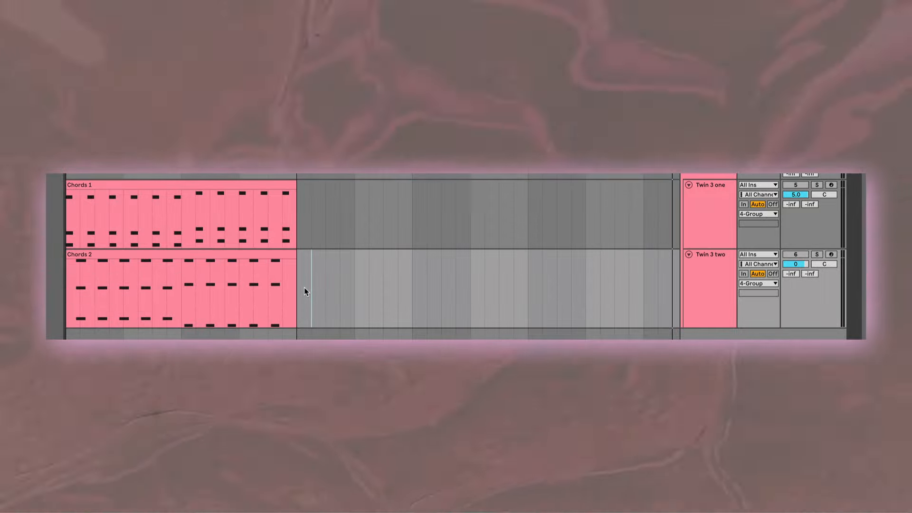
pyautogui.scroll(3, 304, 287)
pyautogui.hscroll(-5, 304, 287)
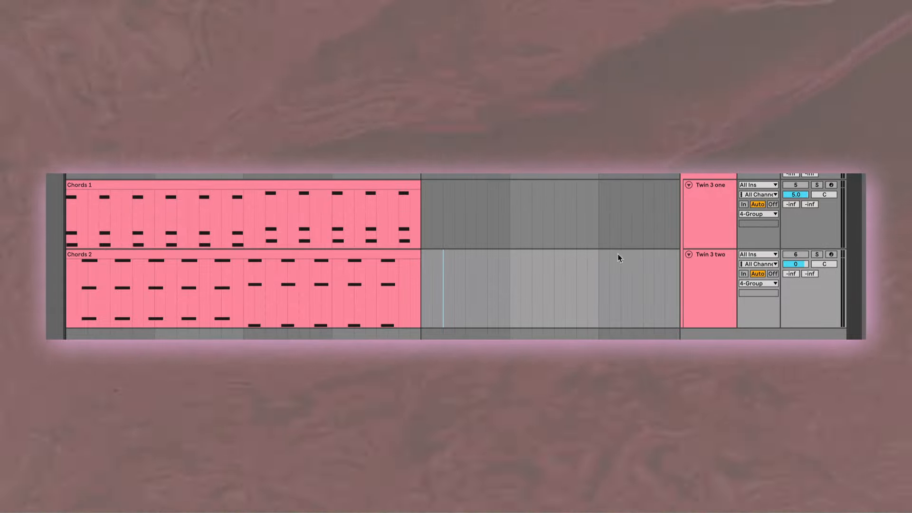
pyautogui.click(705, 211)
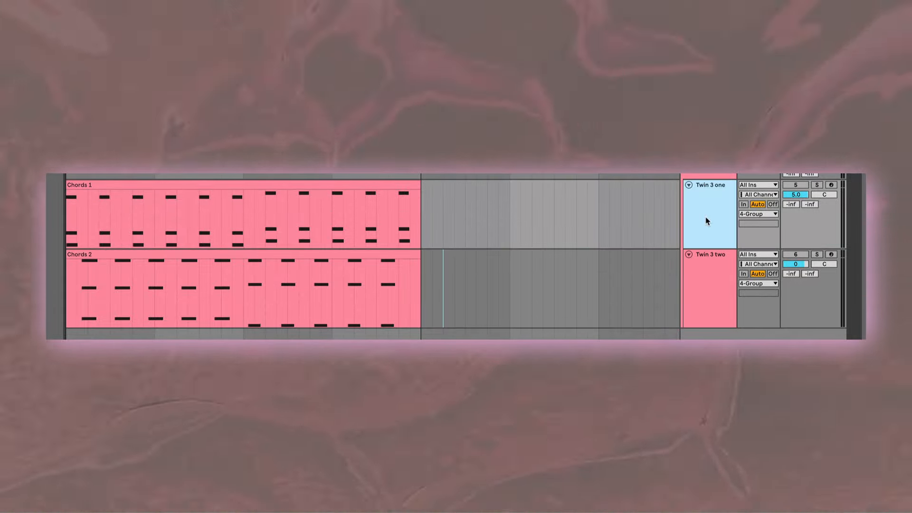
pyautogui.click(713, 284)
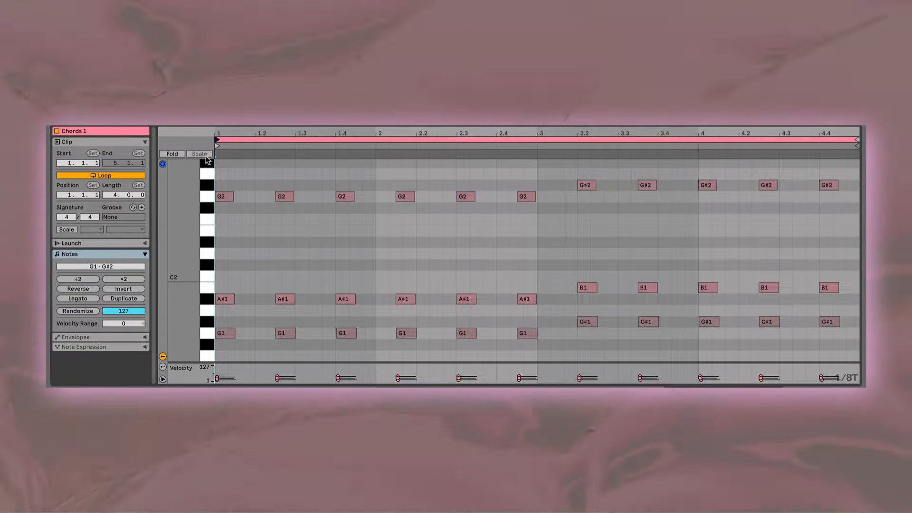
pyautogui.hotkey('ctrl', 'a')
pyautogui.click(229, 166)
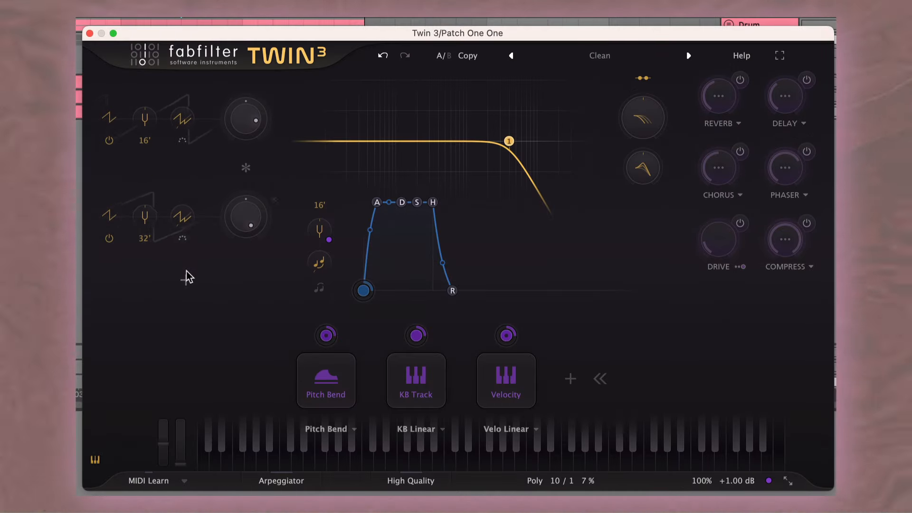
# Step: Add a third and a fourth oscillator to the Patch One One synth and switch oscillator 1 to a square wave
pyautogui.click(186, 278)
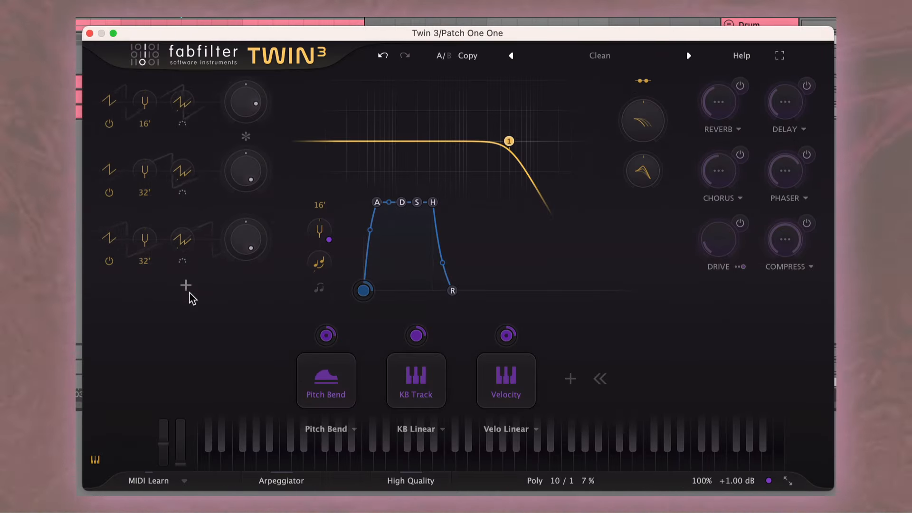
pyautogui.click(186, 286)
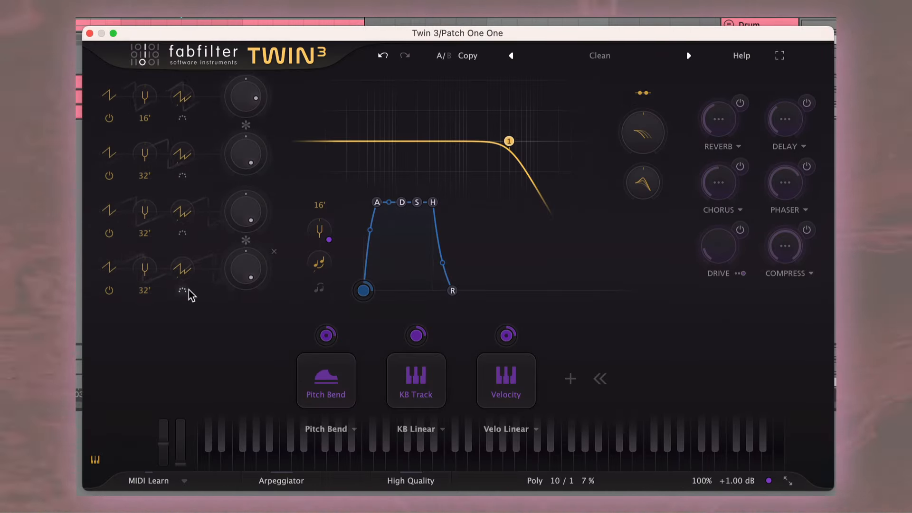
pyautogui.click(110, 95)
pyautogui.click(146, 163)
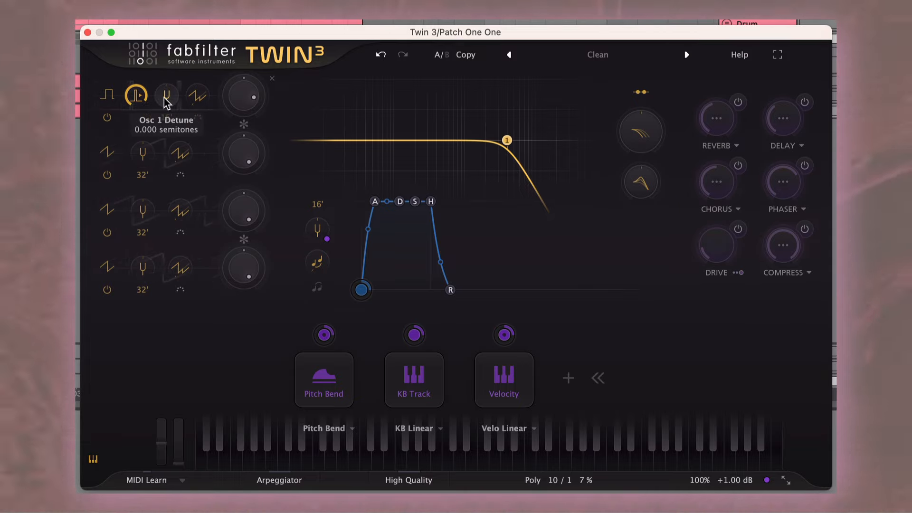
# Step: Set oscillator 1's detune to 0.18 semitones
pyautogui.write('0')
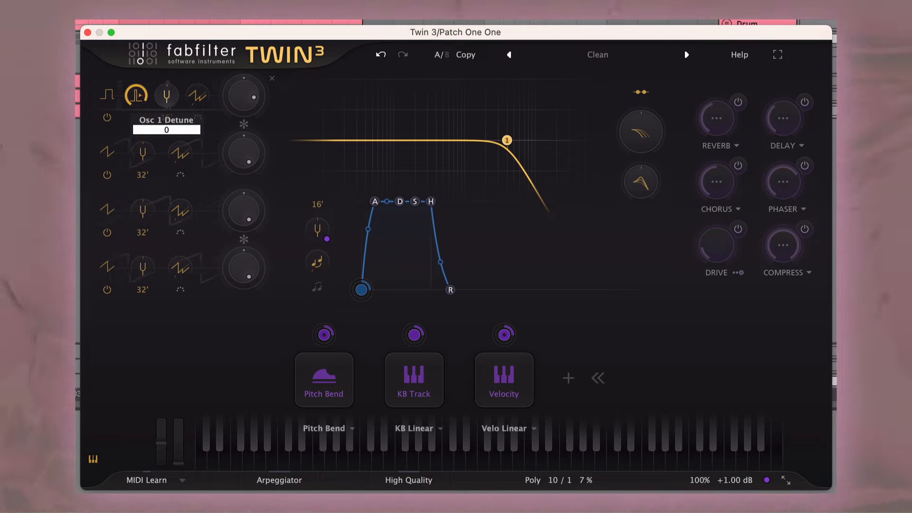
pyautogui.write('.18')
pyautogui.press('Return')
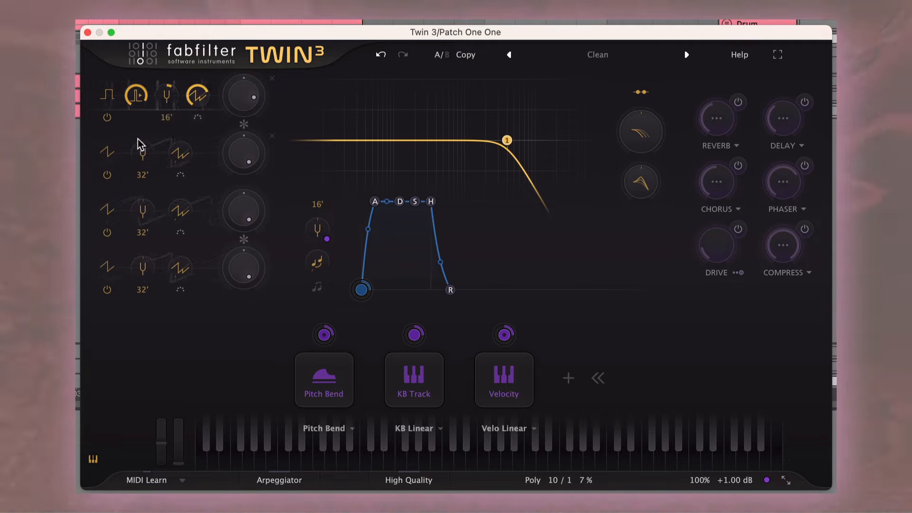
# Step: Change oscillator 2 to a square wave and set its pitch to +1 octaves
pyautogui.click(107, 152)
pyautogui.click(141, 221)
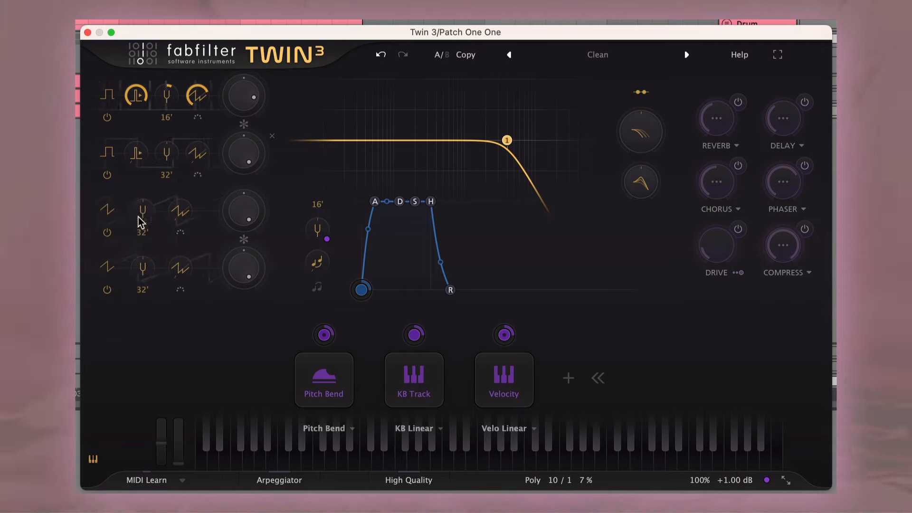
pyautogui.click(166, 176)
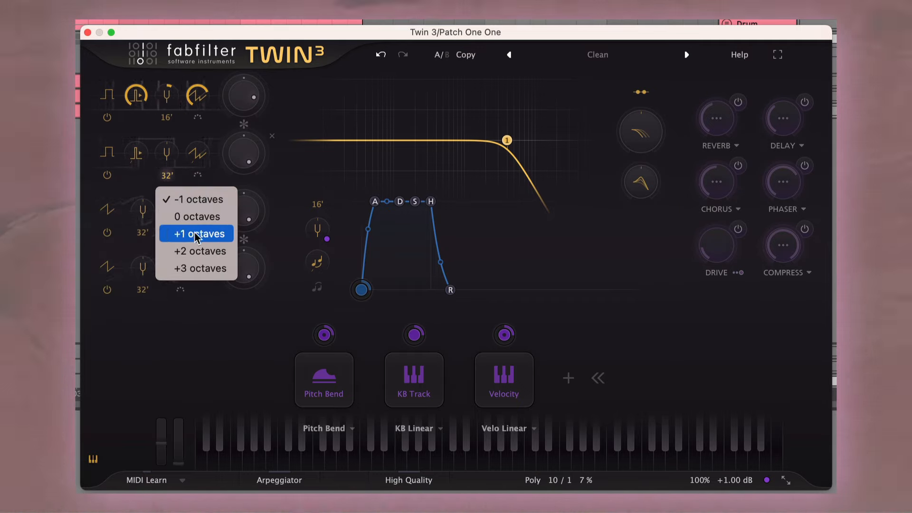
pyautogui.click(200, 234)
# Step: Change oscillator 3 to a sine wave and set its pitch to +1 octaves
pyautogui.click(106, 209)
pyautogui.click(156, 333)
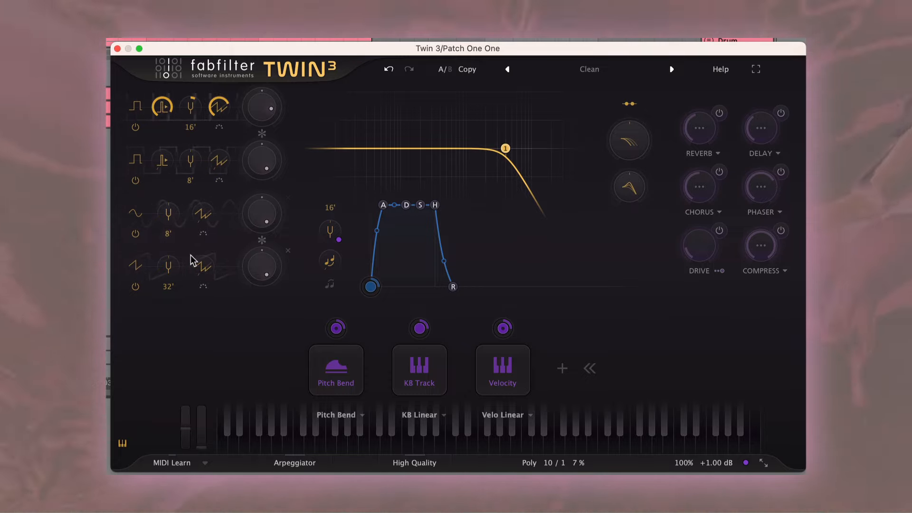
pyautogui.click(168, 234)
pyautogui.click(187, 288)
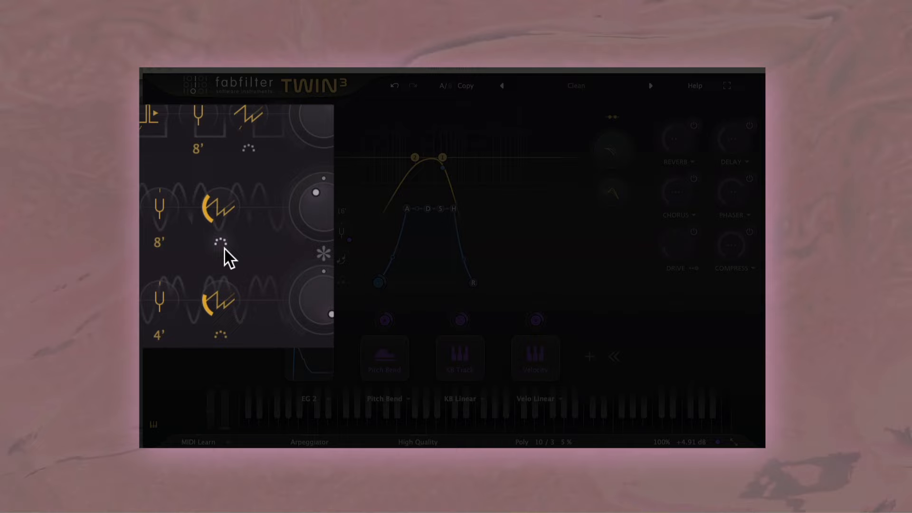
pyautogui.click(228, 237)
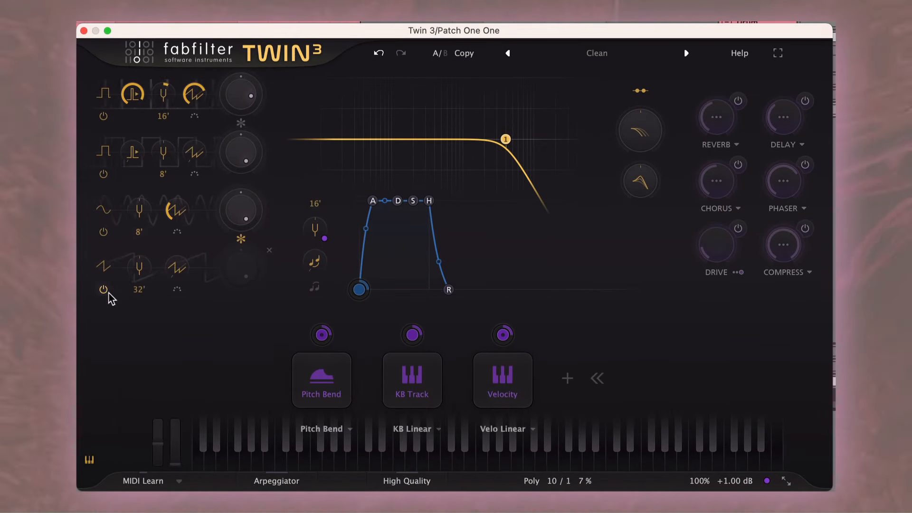
# Step: Set oscillator 4 to a sine wave at +2 octaves with a sync value of 1.44
pyautogui.click(104, 268)
pyautogui.click(121, 341)
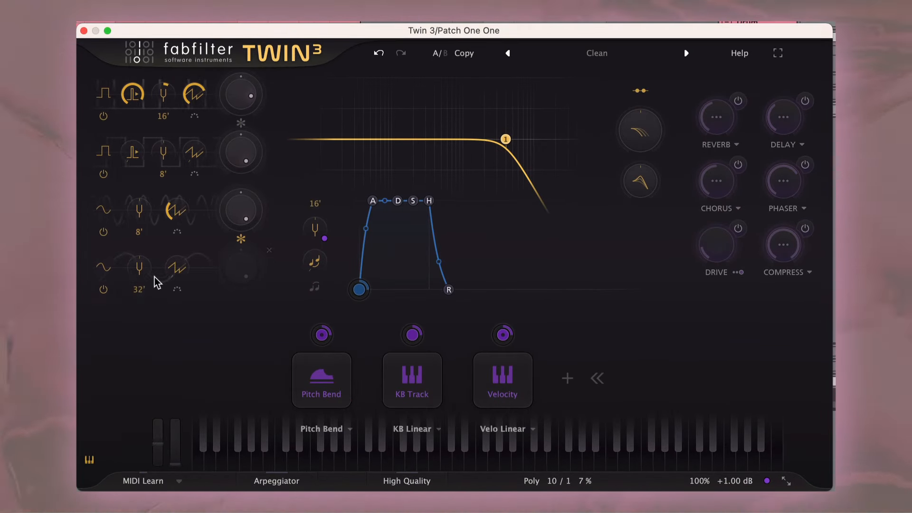
pyautogui.click(139, 289)
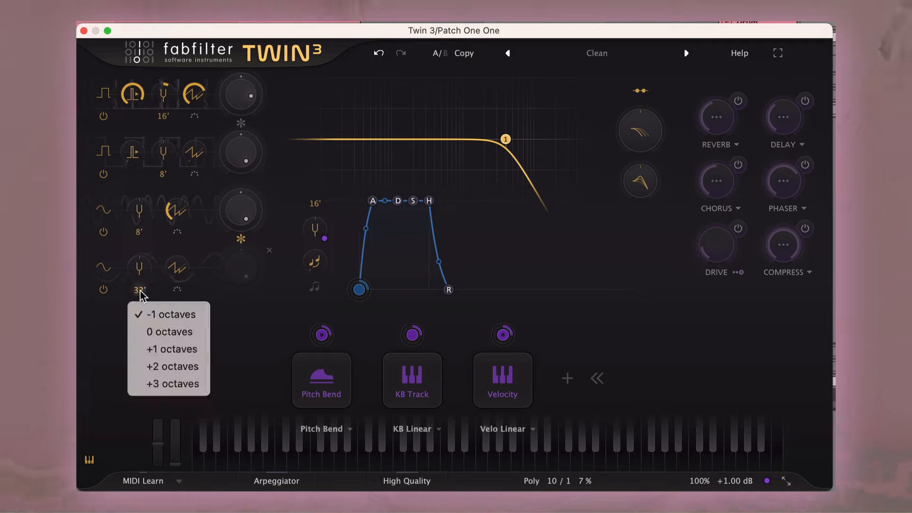
pyautogui.click(169, 366)
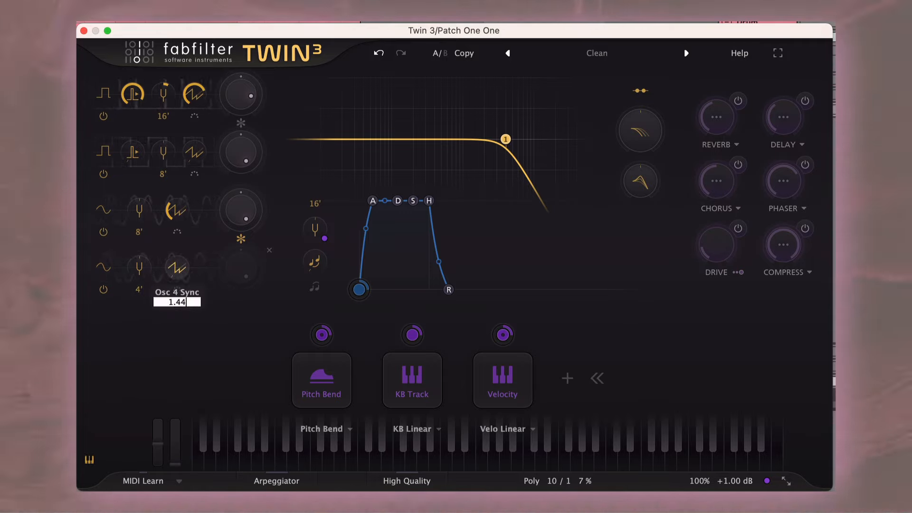
pyautogui.press('Return')
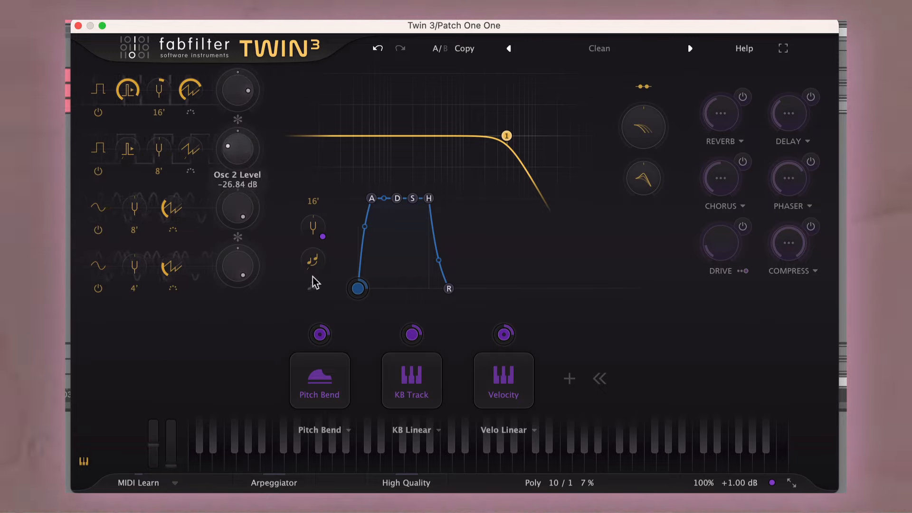
# Step: Set oscillator 2's level to about -12.3 dB and lower oscillator 3's level
pyautogui.moveTo(313, 283); pyautogui.dragTo(288, 242)
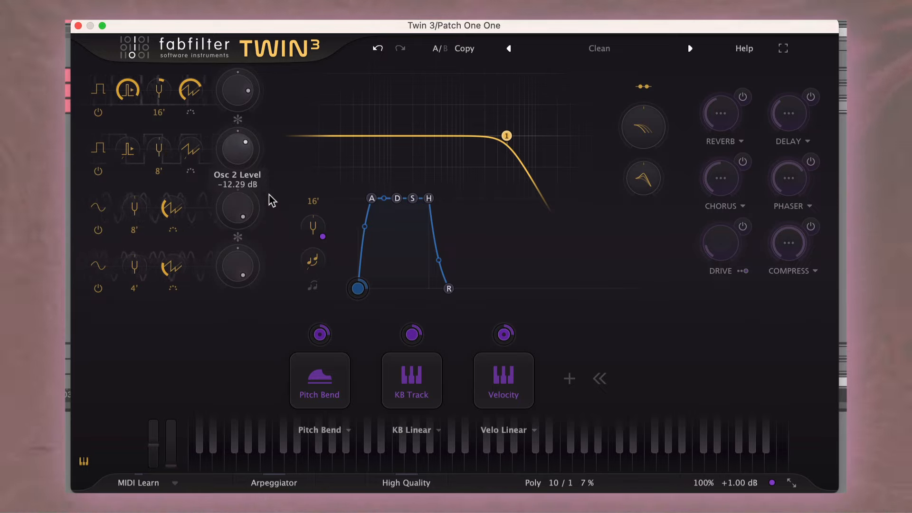
pyautogui.moveTo(246, 209); pyautogui.dragTo(282, 264)
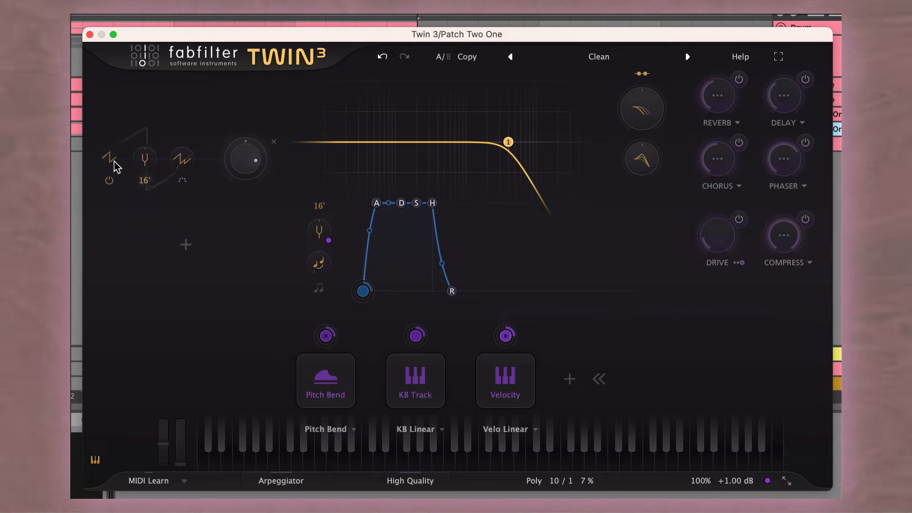
# Step: In the Patch Two One synth, change oscillator 1 to a square wave at +1 octaves
pyautogui.click(131, 206)
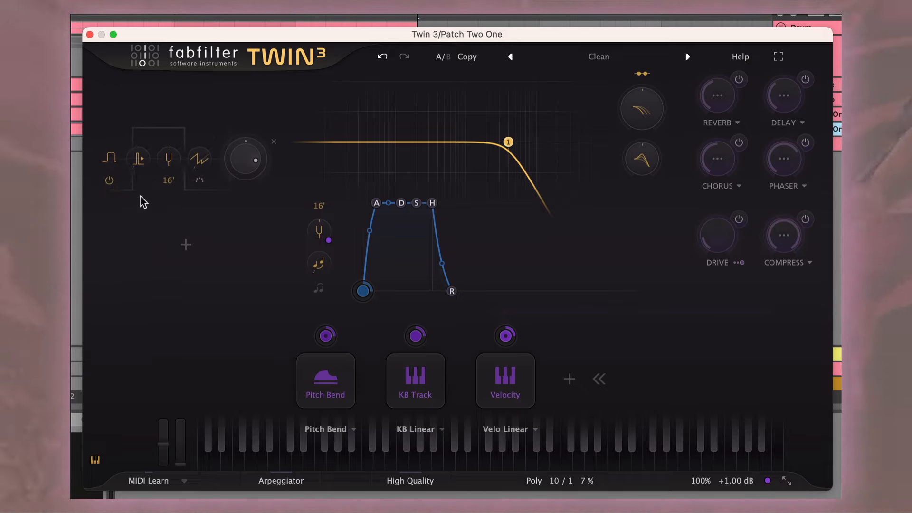
pyautogui.click(169, 181)
pyautogui.click(195, 241)
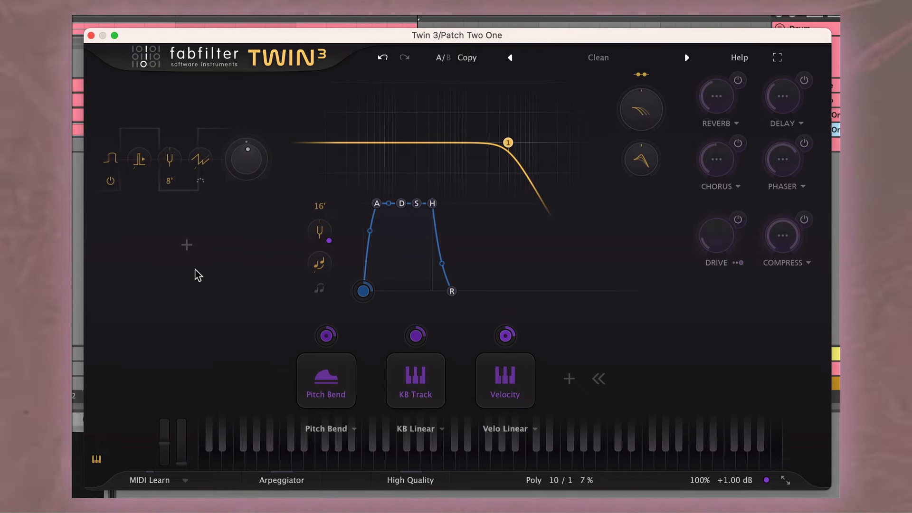
# Step: Add a second oscillator to Patch Two One, change it to a sine wave, and open its sync value for editing
pyautogui.click(187, 244)
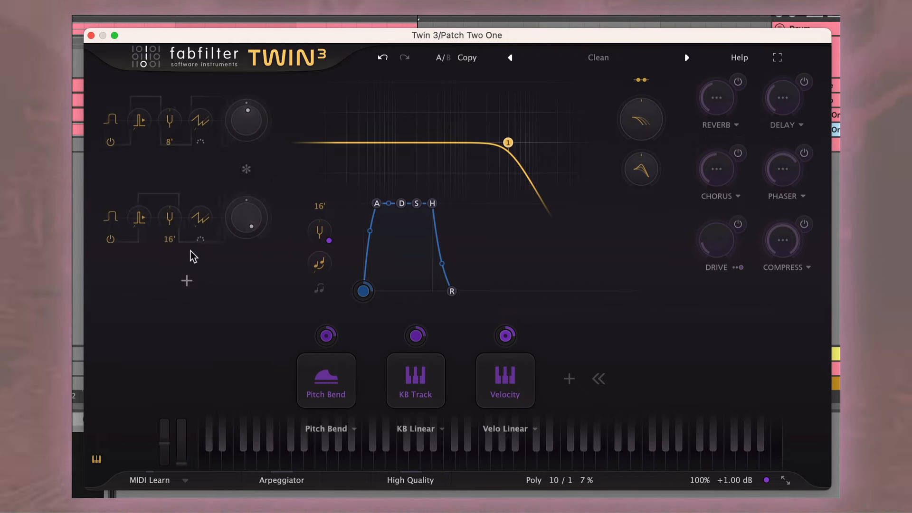
pyautogui.click(113, 219)
pyautogui.click(149, 346)
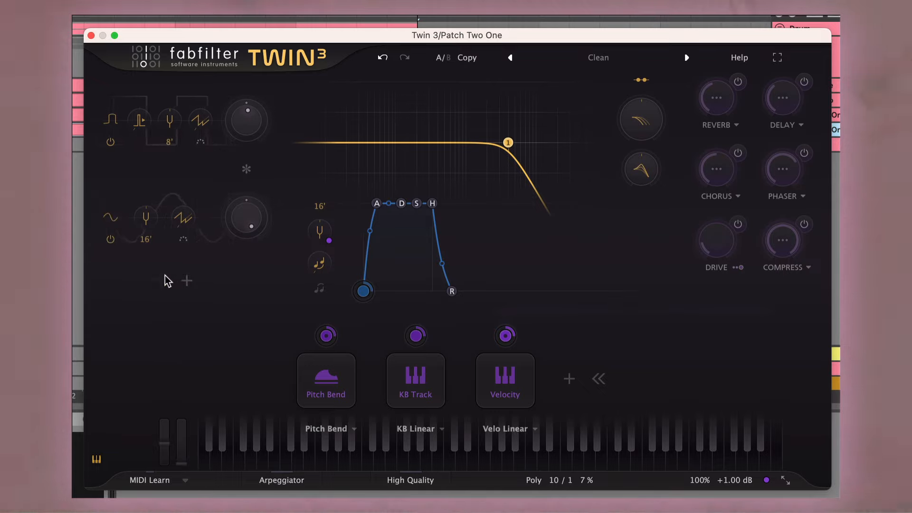
pyautogui.doubleClick(186, 219)
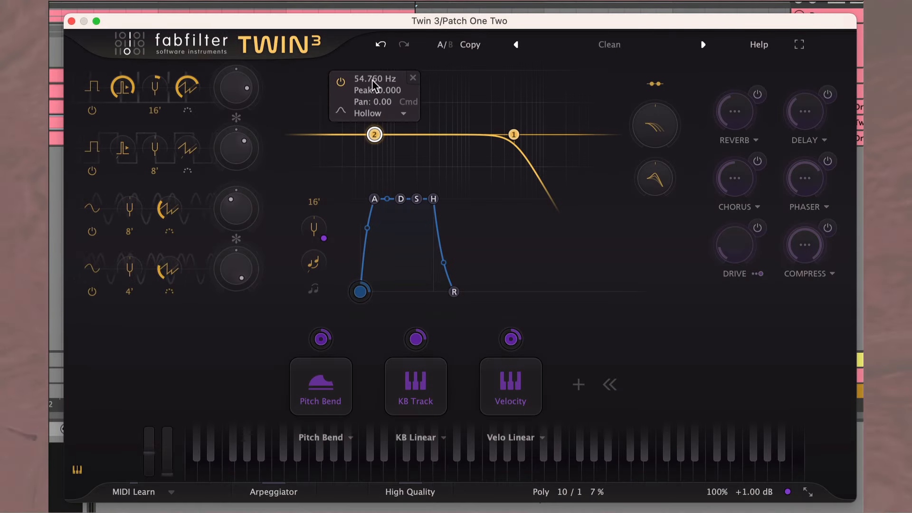
# Step: Set filter 2 in Patch One Two to a Hollow low pass at 424 Hz with a 24 dB/oct slope
pyautogui.press('Return')
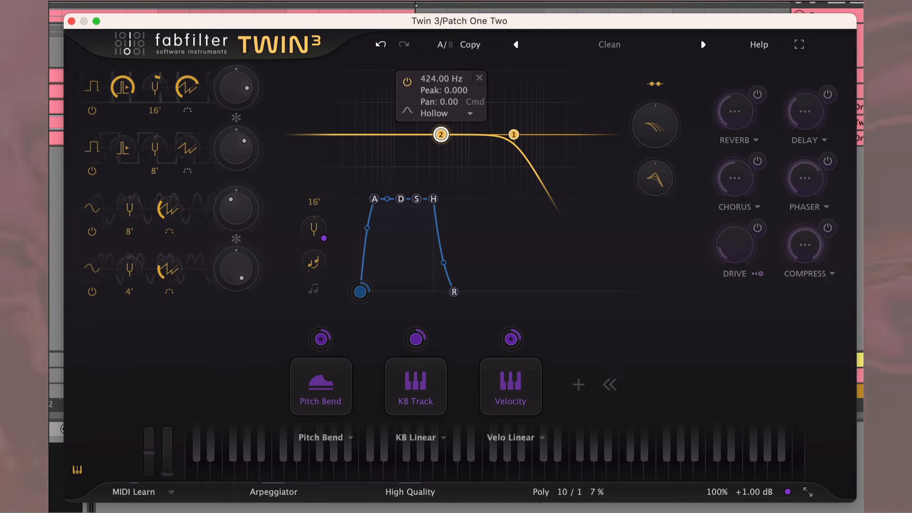
pyautogui.click(408, 112)
pyautogui.click(430, 128)
pyautogui.click(427, 113)
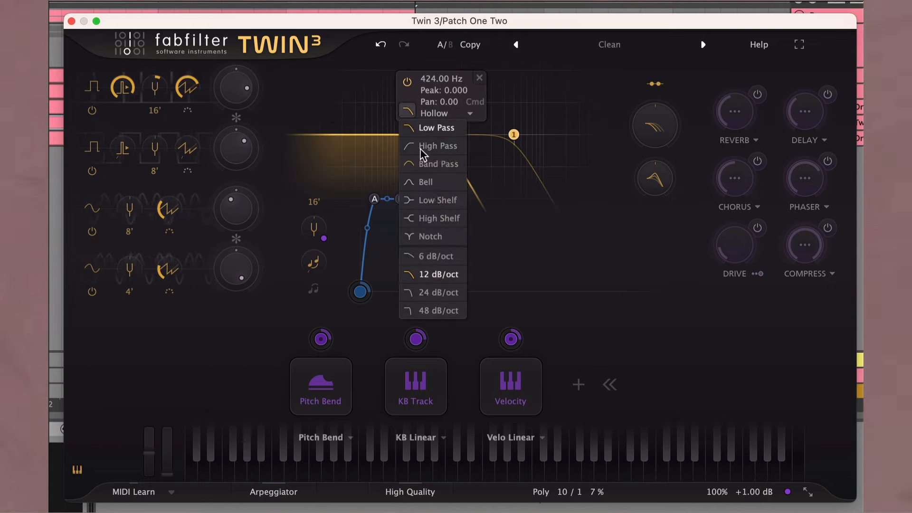
pyautogui.click(436, 292)
pyautogui.click(469, 114)
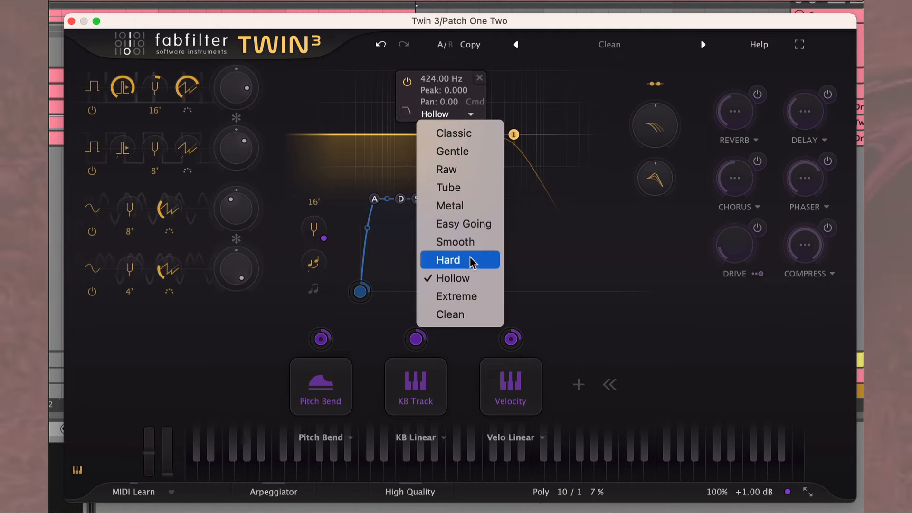
pyautogui.click(466, 281)
# Step: Change filter 1 to a Classic high pass with a 12 dB/oct slope and move its frequency to about 147 Hz
pyautogui.click(480, 111)
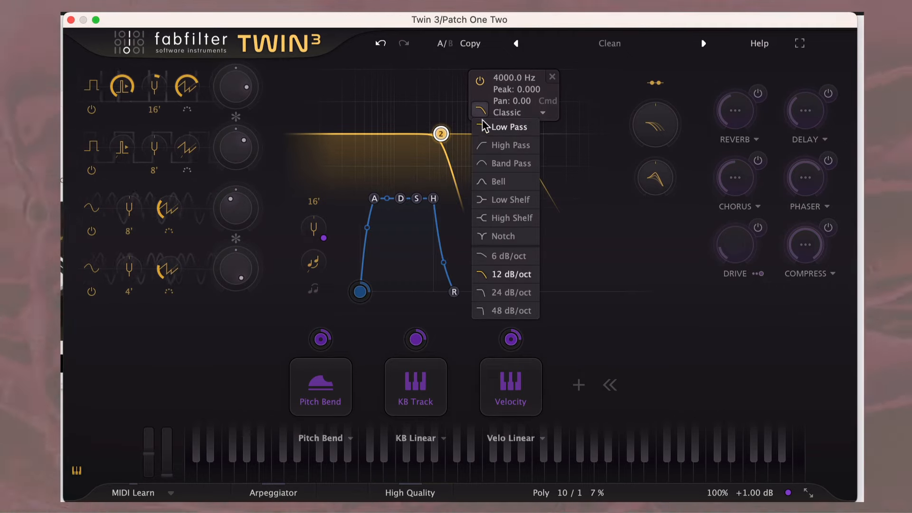
pyautogui.click(492, 147)
pyautogui.click(487, 112)
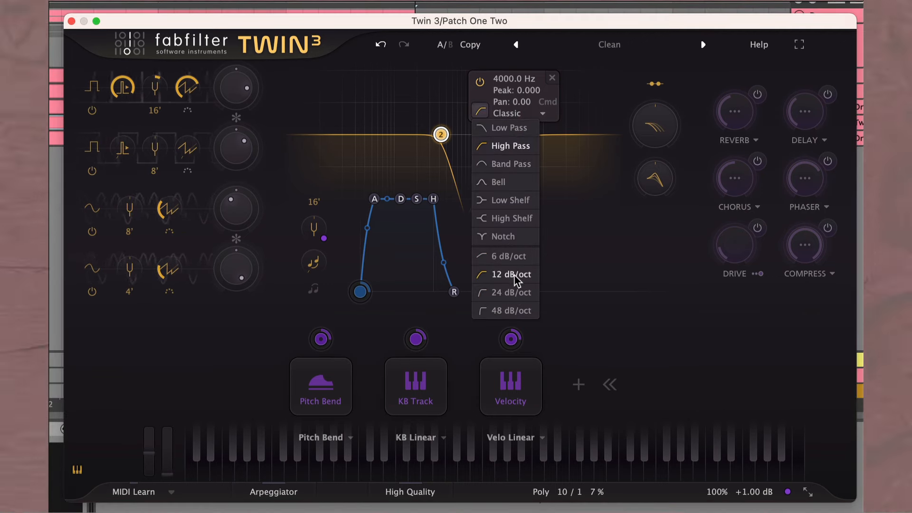
pyautogui.click(511, 274)
pyautogui.doubleClick(515, 134)
pyautogui.moveTo(515, 134); pyautogui.dragTo(406, 134)
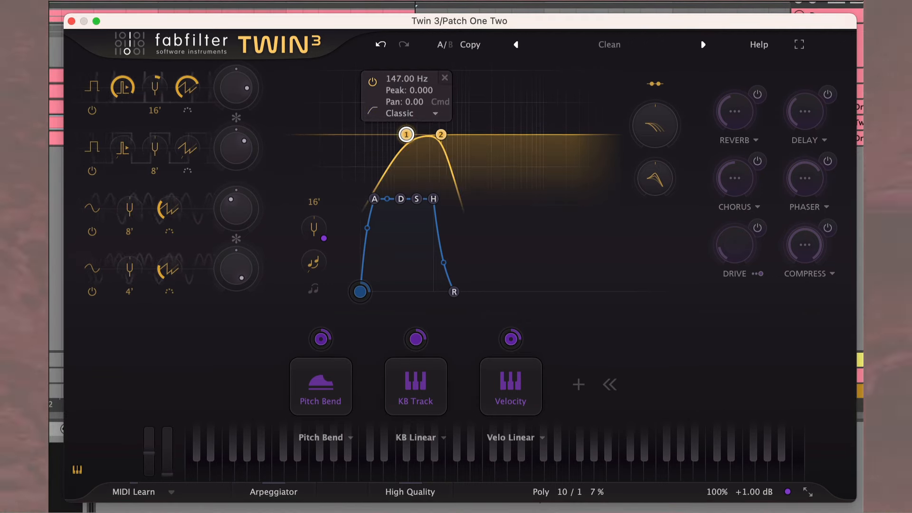
# Step: Set the main envelope's attack to about 19 ms, its attack slope to about -0.4 and its release to about 7 ms
pyautogui.doubleClick(373, 200)
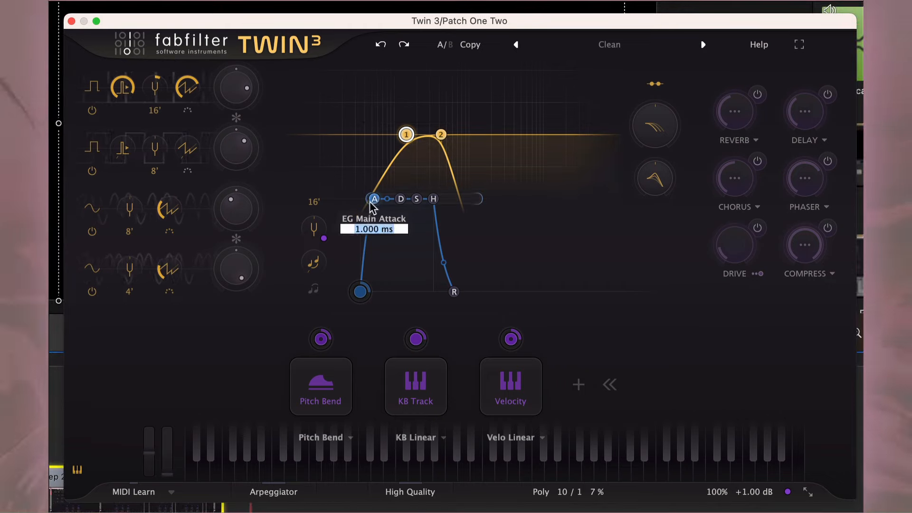
pyautogui.write('10')
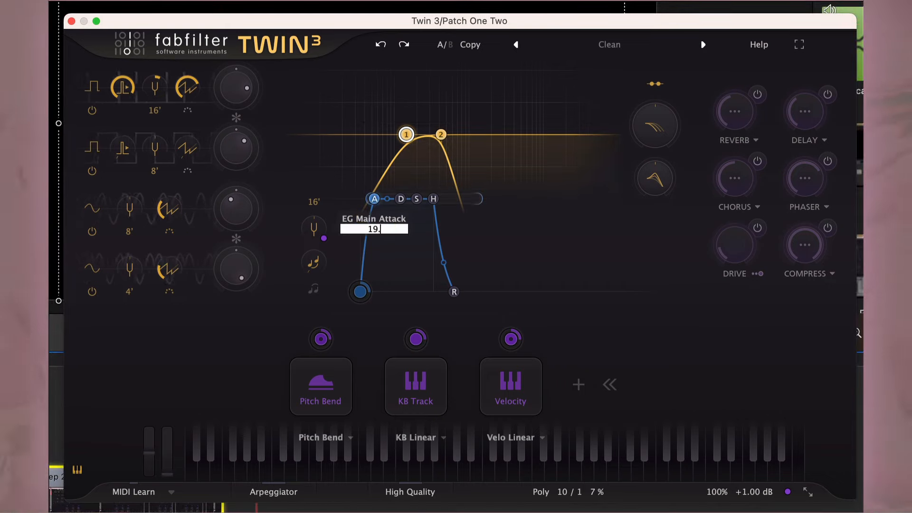
pyautogui.press('Return')
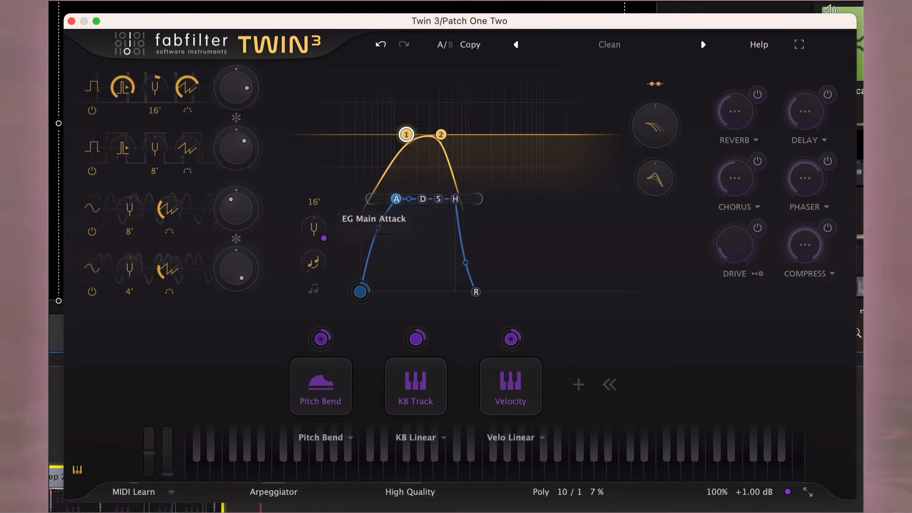
pyautogui.doubleClick(378, 232)
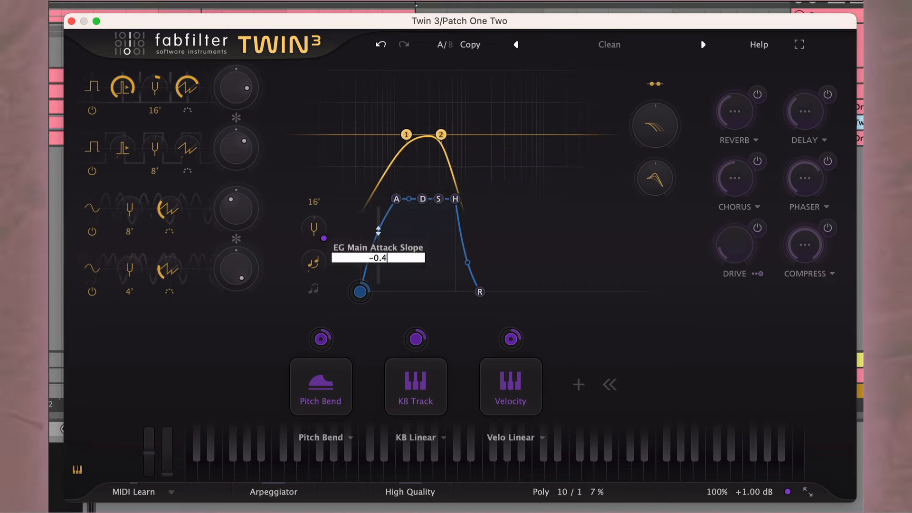
pyautogui.press('Return')
pyautogui.doubleClick(475, 292)
pyautogui.write('7')
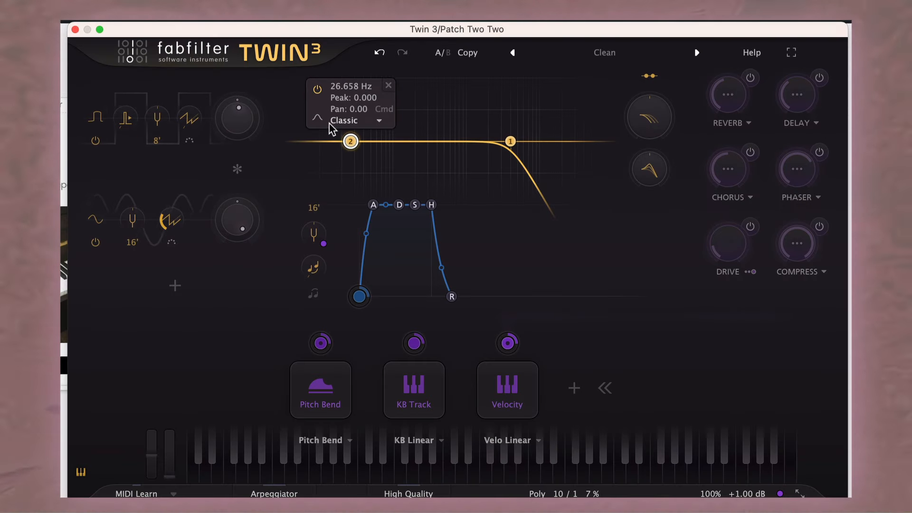
# Step: In Patch Two Two, set filter 2 to a 24 dB/oct low pass at 532 Hz with a peak of 0.160
pyautogui.click(317, 118)
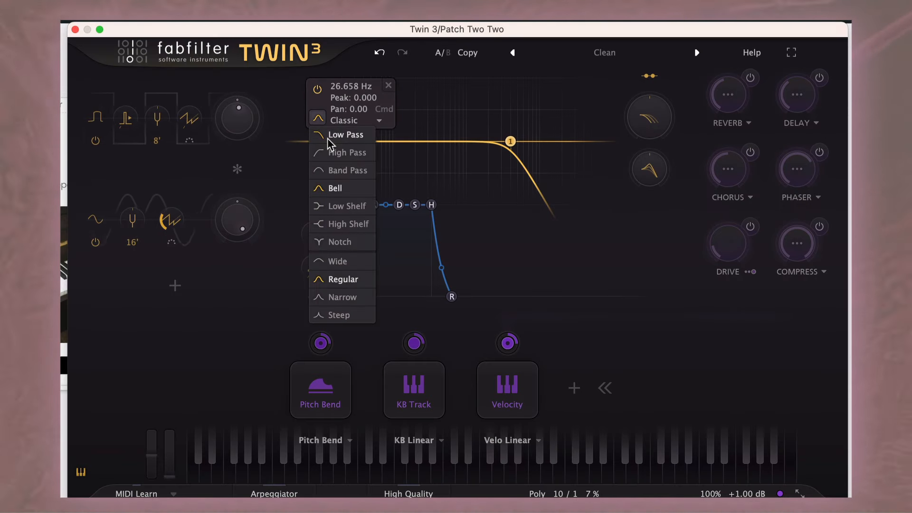
pyautogui.click(328, 138)
pyautogui.click(318, 118)
pyautogui.click(342, 297)
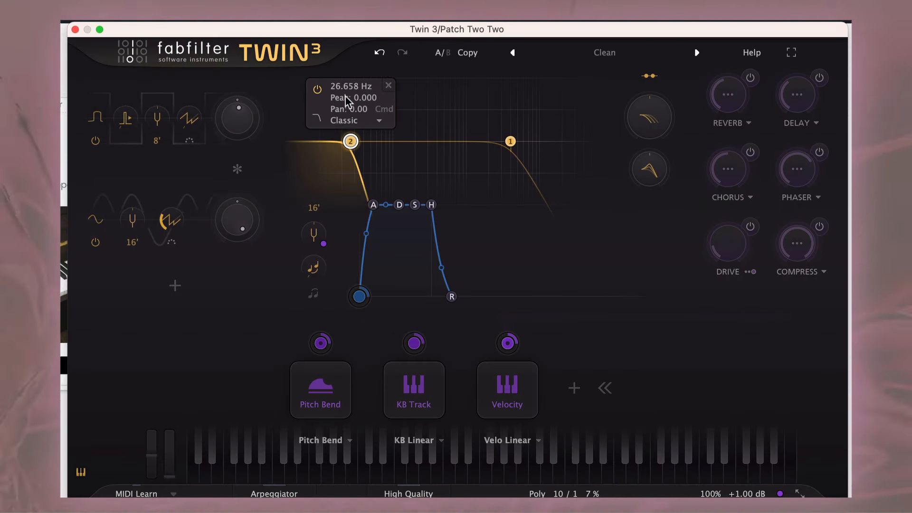
pyautogui.doubleClick(351, 86)
pyautogui.write('532')
pyautogui.press('Return')
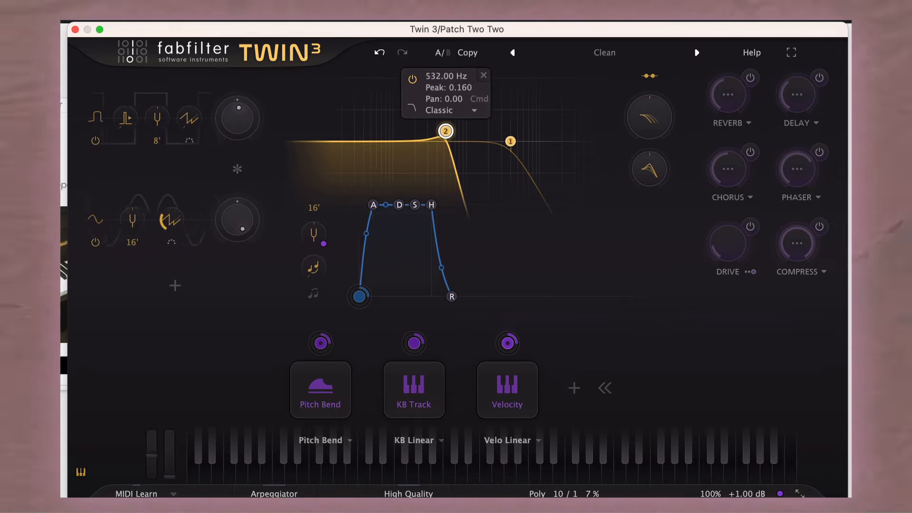
pyautogui.click(473, 111)
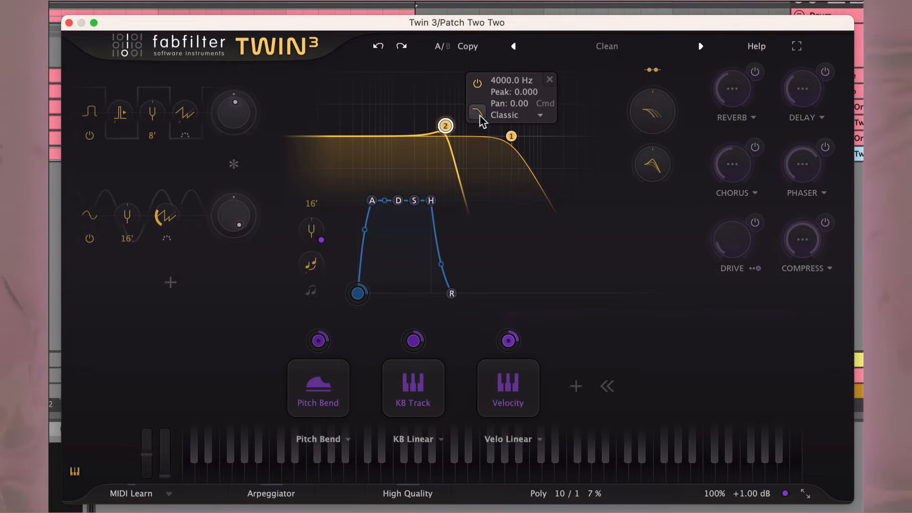
# Step: Change filter 1 in Patch Two Two to a Classic high pass and set its frequency to 120 Hz
pyautogui.click(482, 118)
pyautogui.click(493, 146)
pyautogui.moveTo(511, 136)
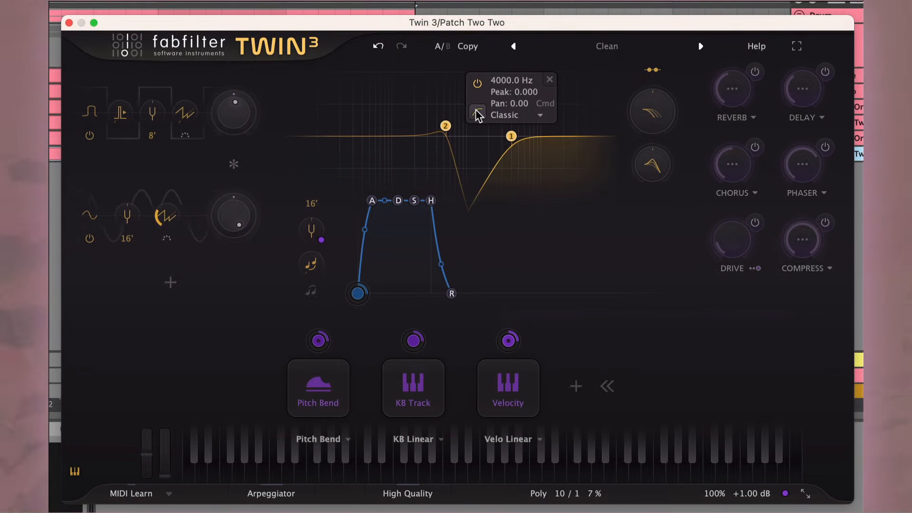
pyautogui.click(478, 114)
pyautogui.click(529, 145)
pyautogui.click(532, 117)
pyautogui.click(530, 138)
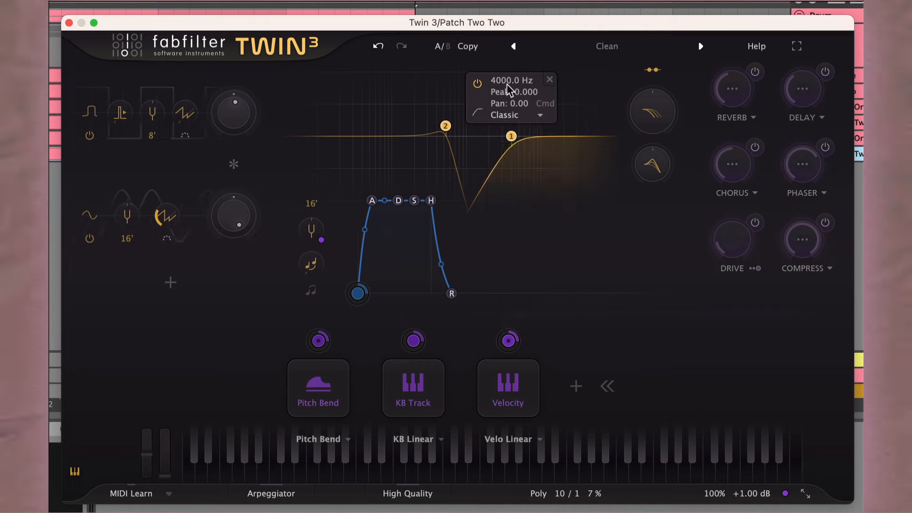
pyautogui.write('120')
pyautogui.press('Return')
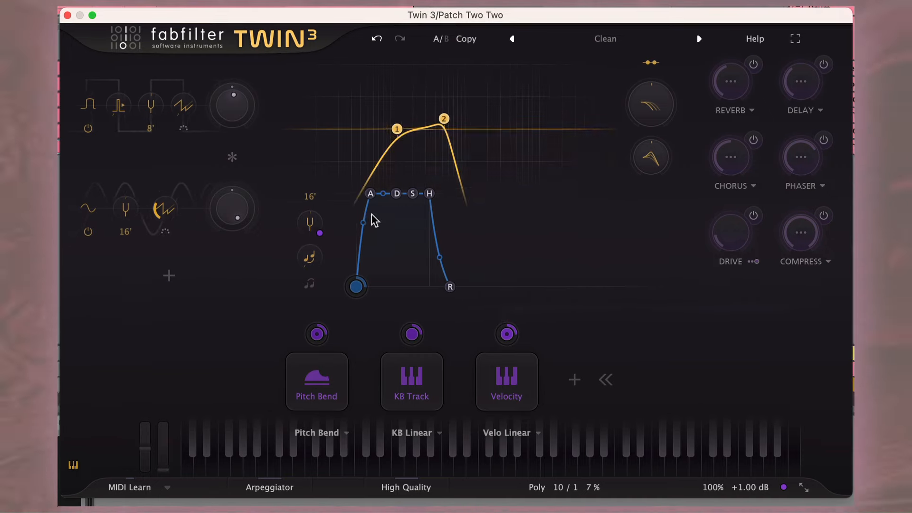
# Step: Set the main envelope's attack to about 36 ms with an attack slope of -1, lengthen its decay and lower its sustain
pyautogui.write('36')
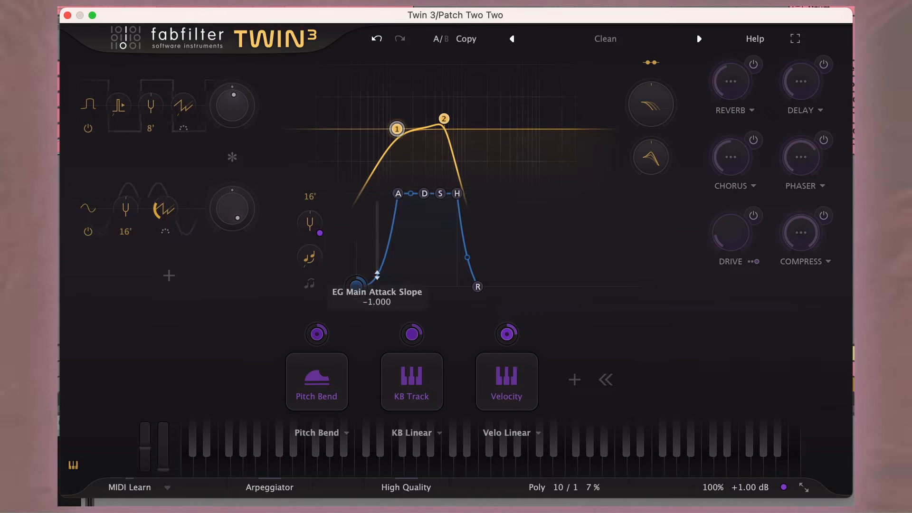
pyautogui.write('3')
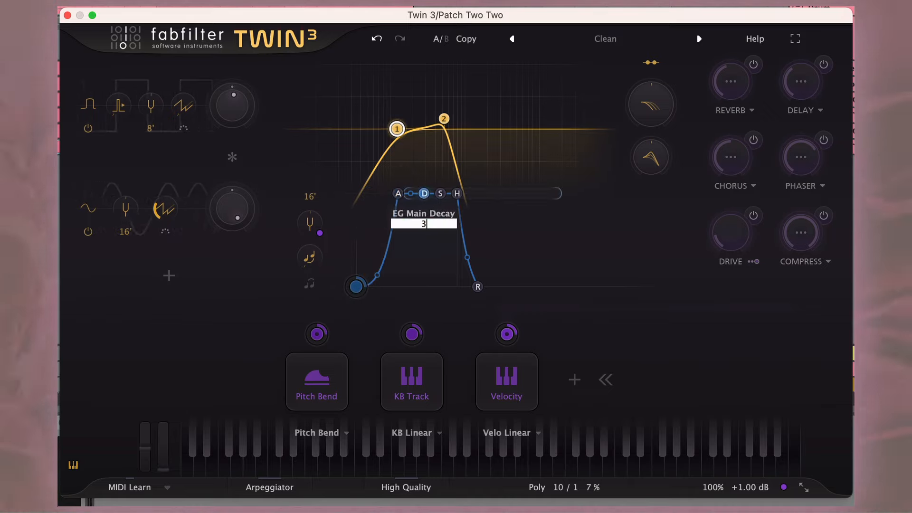
pyautogui.write('37')
pyautogui.press('Return')
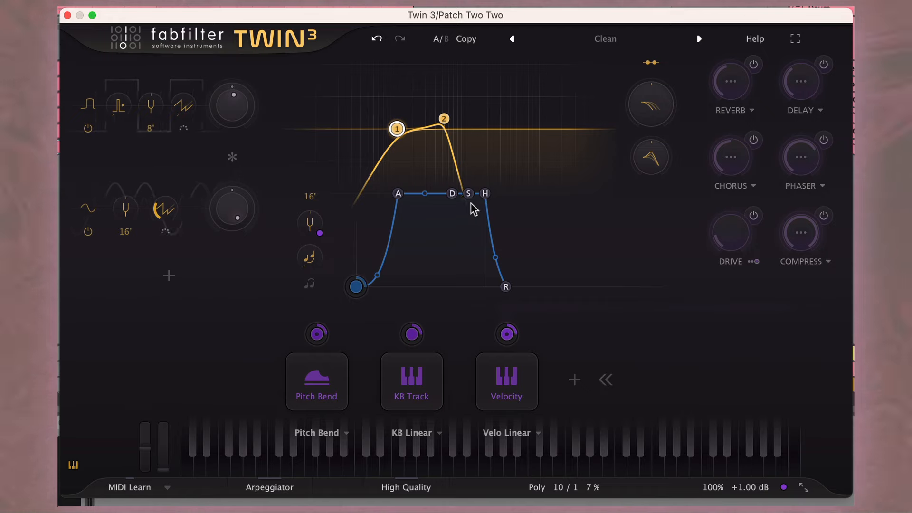
pyautogui.moveTo(469, 242); pyautogui.dragTo(474, 309)
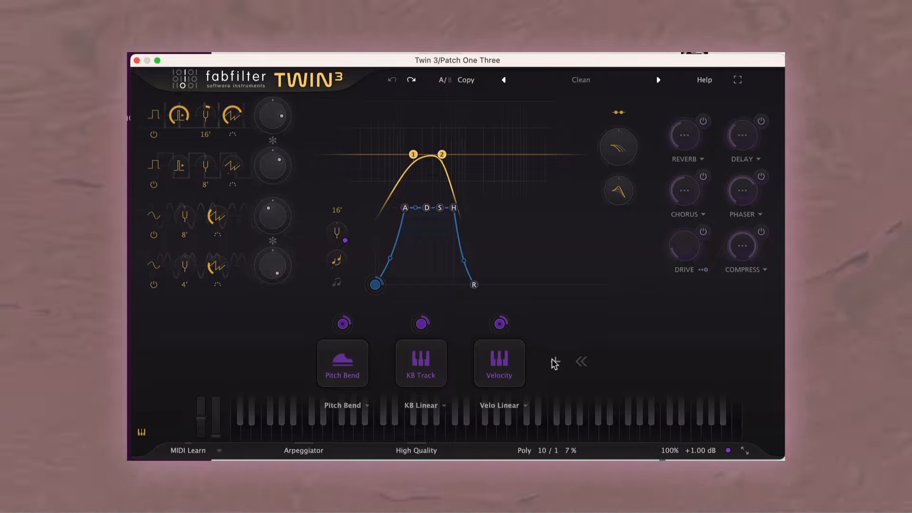
# Step: Add a new envelope generator to Patch One Three and set its decay to 346 ms
pyautogui.click(554, 363)
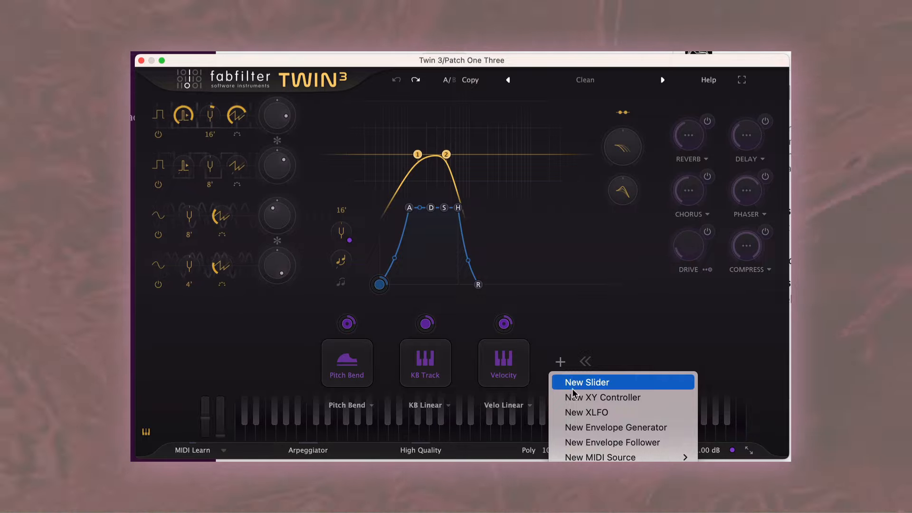
pyautogui.click(589, 428)
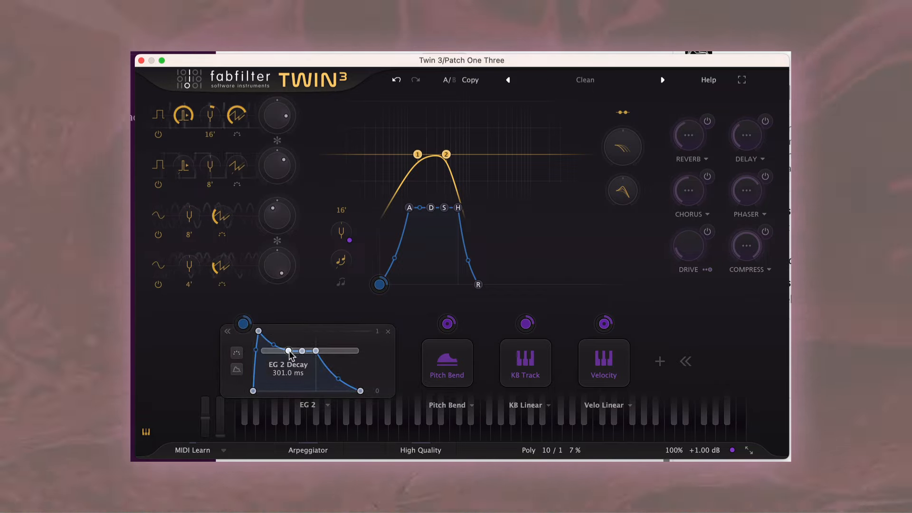
pyautogui.doubleClick(299, 362)
pyautogui.write('34')
pyautogui.press('Return')
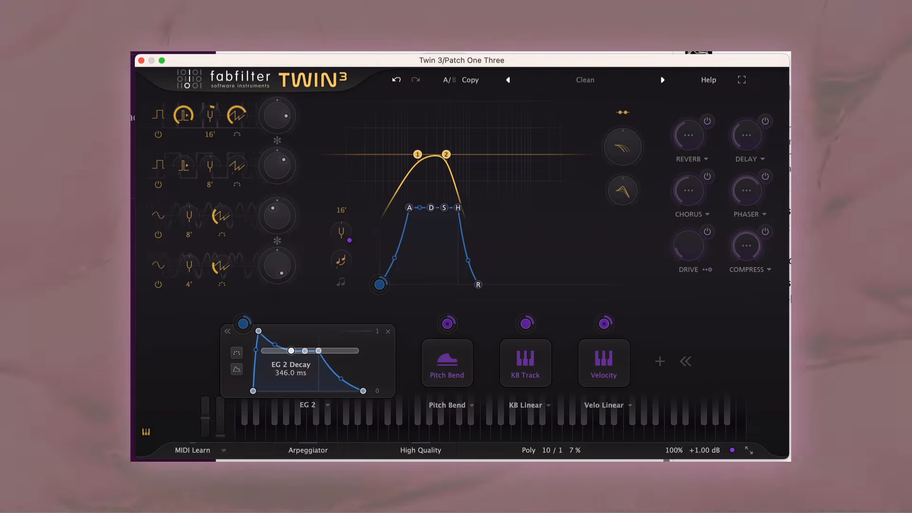
# Step: Set EG 2's decay slope to -0.4, lower its sustain, and set its release to about 175 ms
pyautogui.doubleClick(273, 343)
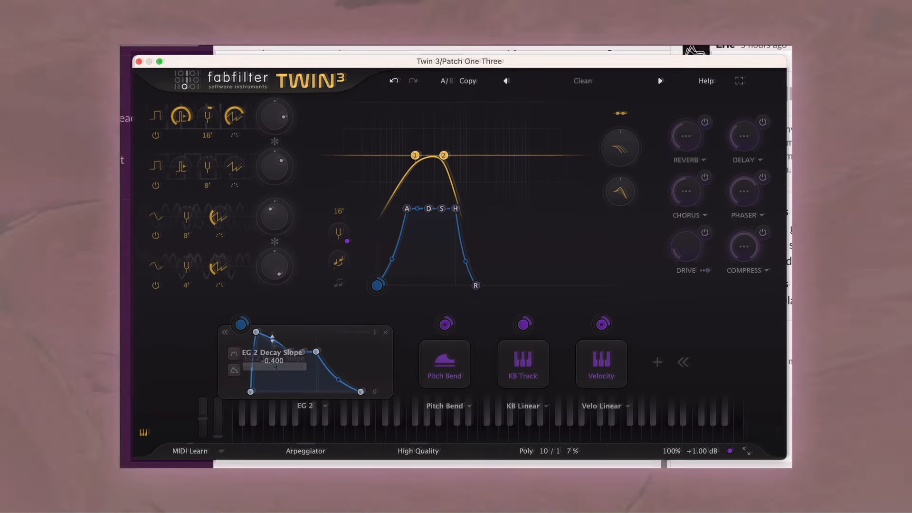
pyautogui.doubleClick(300, 351)
pyautogui.write('6.4')
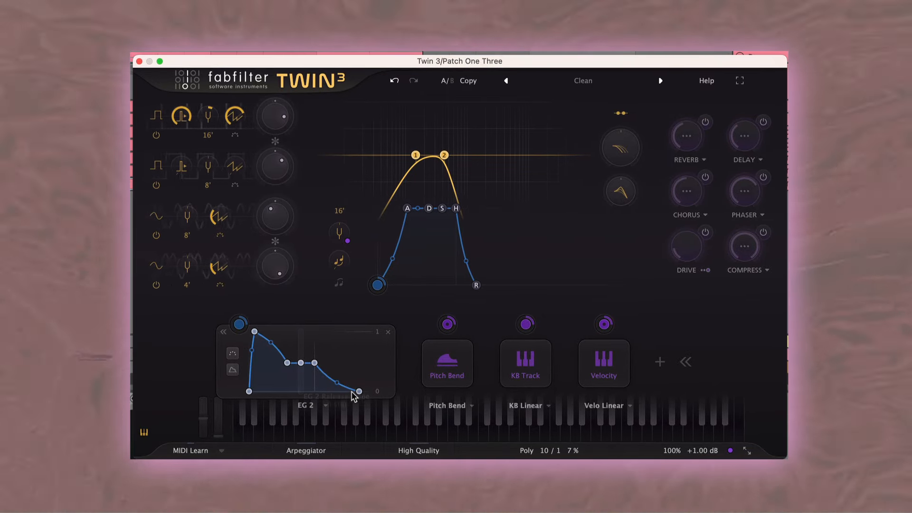
pyautogui.write('175')
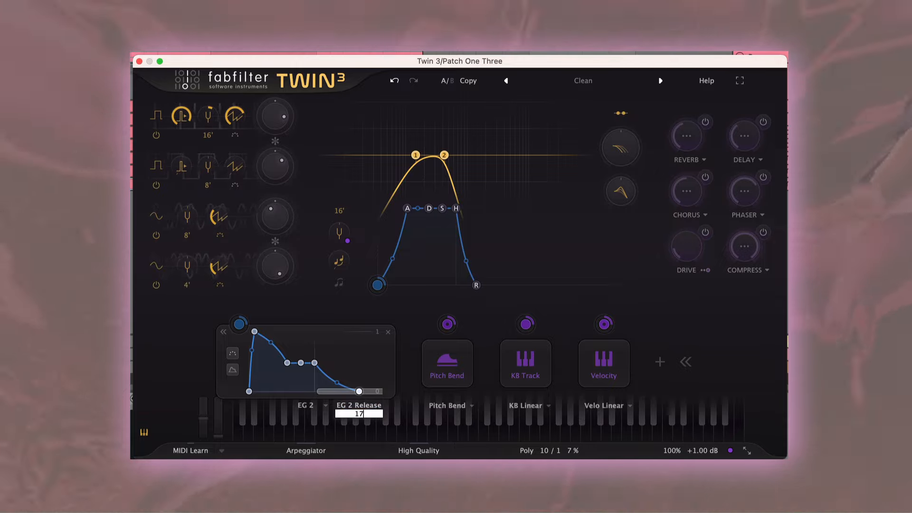
pyautogui.press('Return')
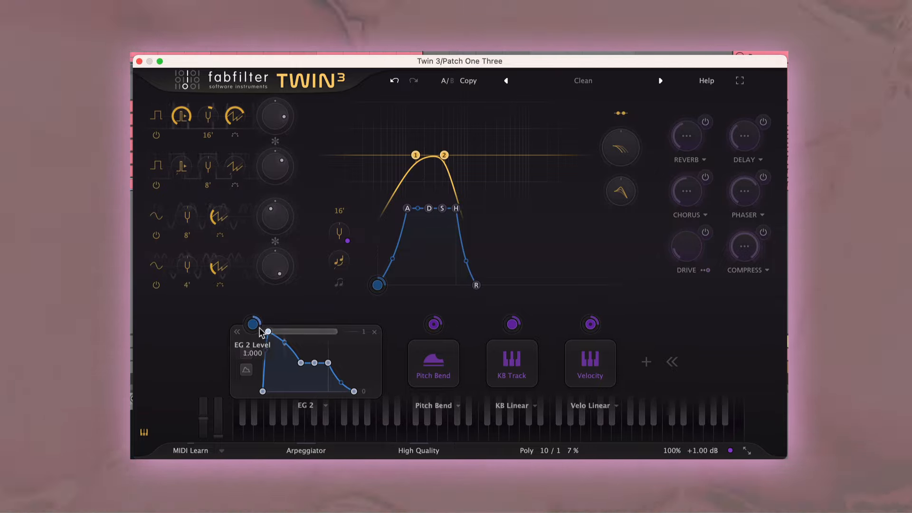
# Step: Route EG 2 to filter 2's frequency, set the modulation slot level to 0, and lower EG 2's overall level
pyautogui.moveTo(252, 324); pyautogui.dragTo(510, 168)
pyautogui.doubleClick(522, 175)
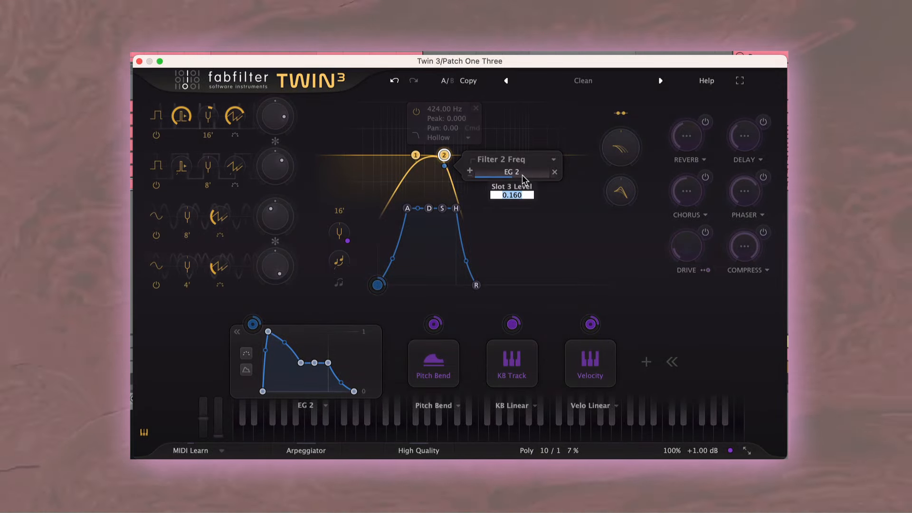
pyautogui.write('-0.')
pyautogui.press('Return')
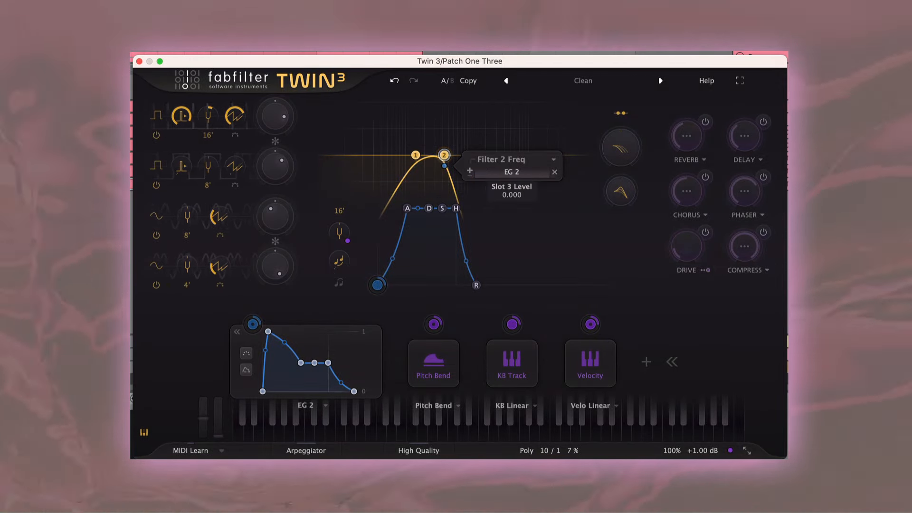
pyautogui.doubleClick(257, 322)
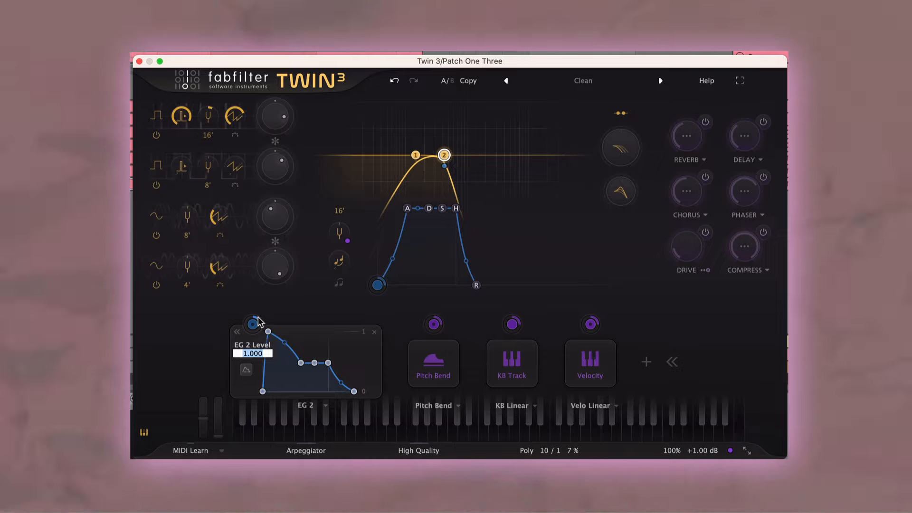
pyautogui.write('0')
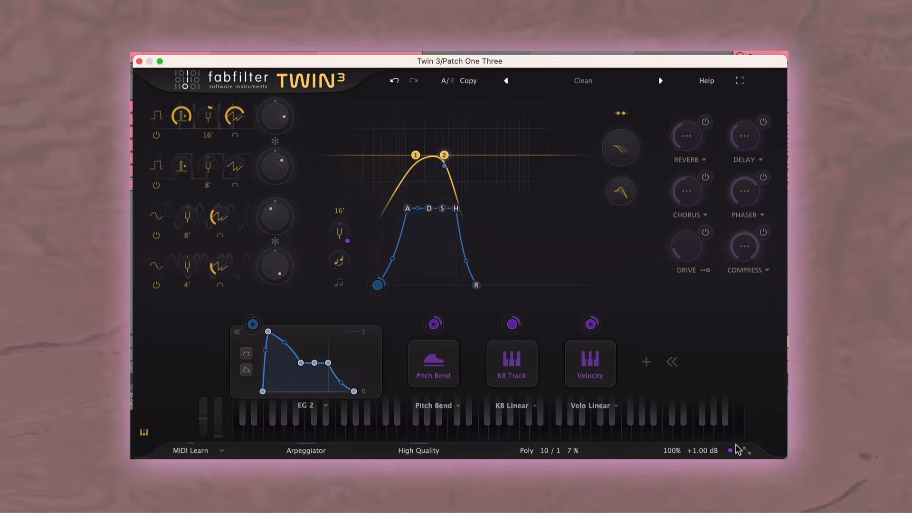
# Step: Raise Patch One Three's output volume to about +7.41 dB
pyautogui.moveTo(706, 451)
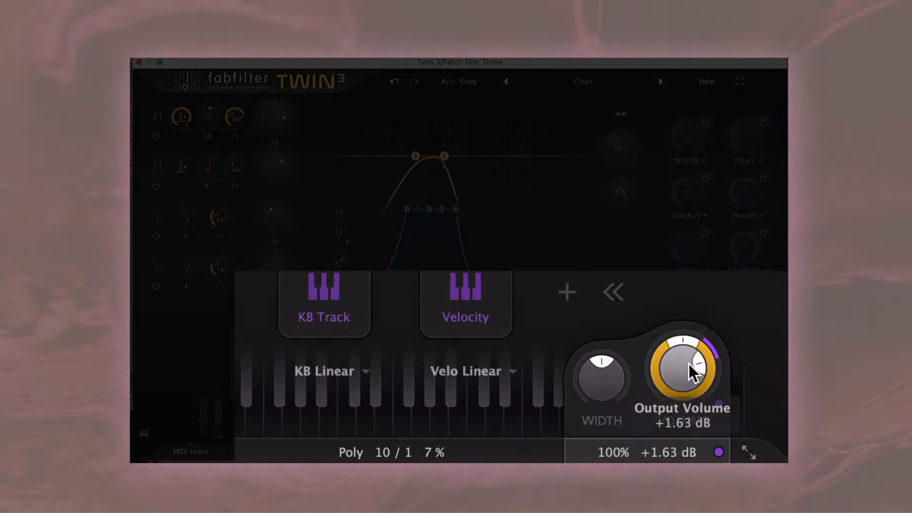
pyautogui.moveTo(688, 364); pyautogui.dragTo(687, 321)
pyautogui.moveTo(393, 453)
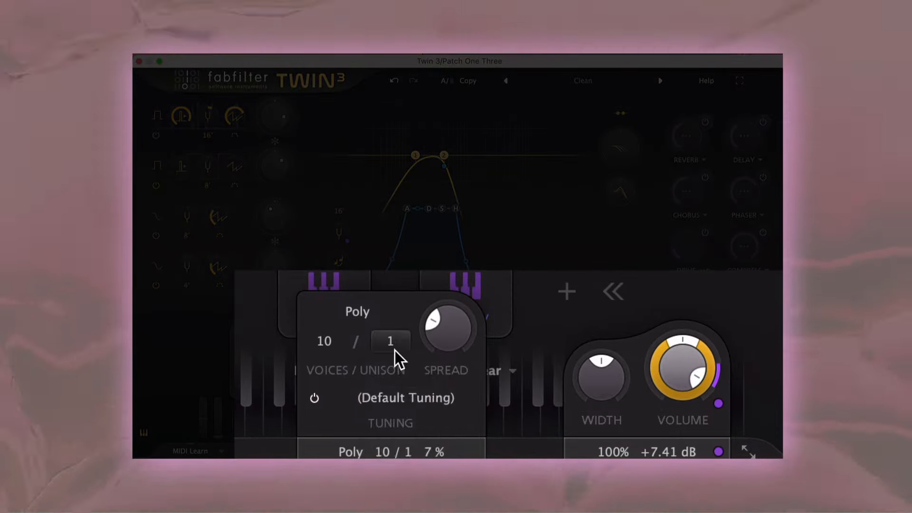
# Step: Set Patch One Three's unison to 3
pyautogui.click(395, 348)
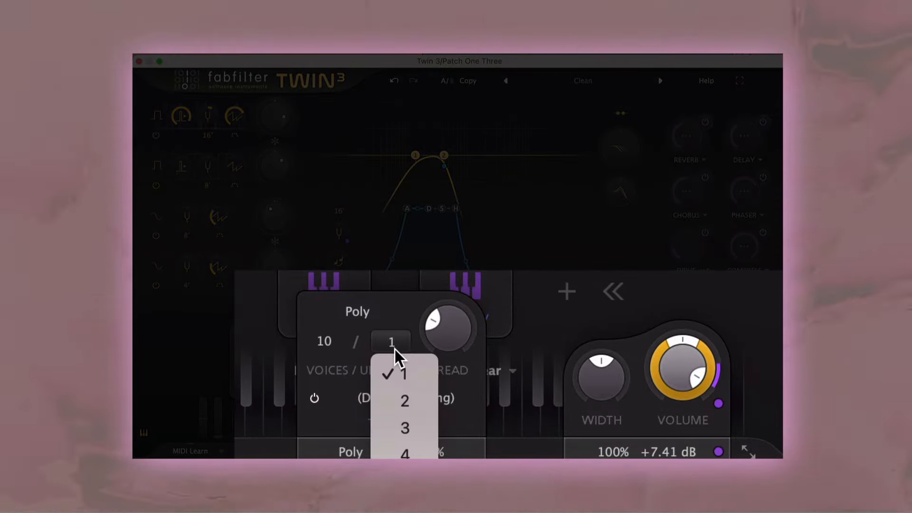
pyautogui.click(404, 428)
# Step: Add a new envelope generator to Patch Two Three and route it to filter 2's frequency with a modulation slot level of 1
pyautogui.click(555, 364)
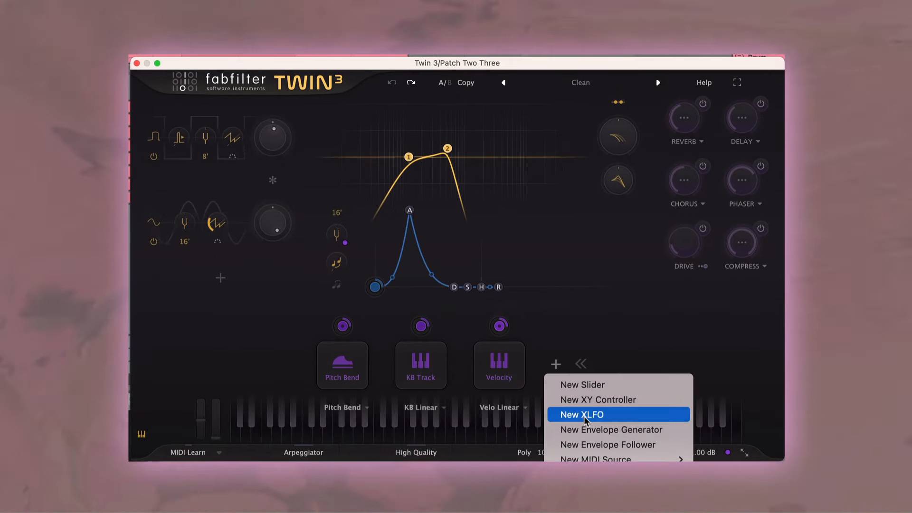
pyautogui.click(587, 429)
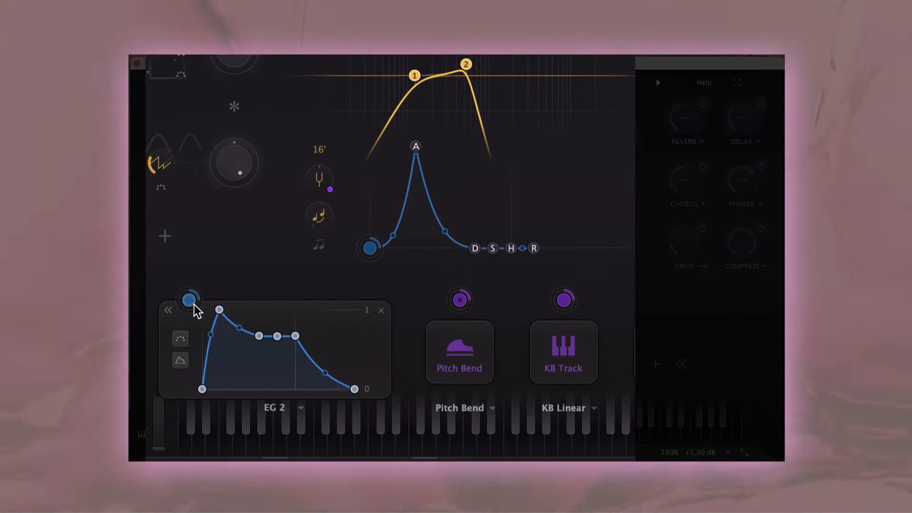
pyautogui.moveTo(192, 303); pyautogui.dragTo(465, 67)
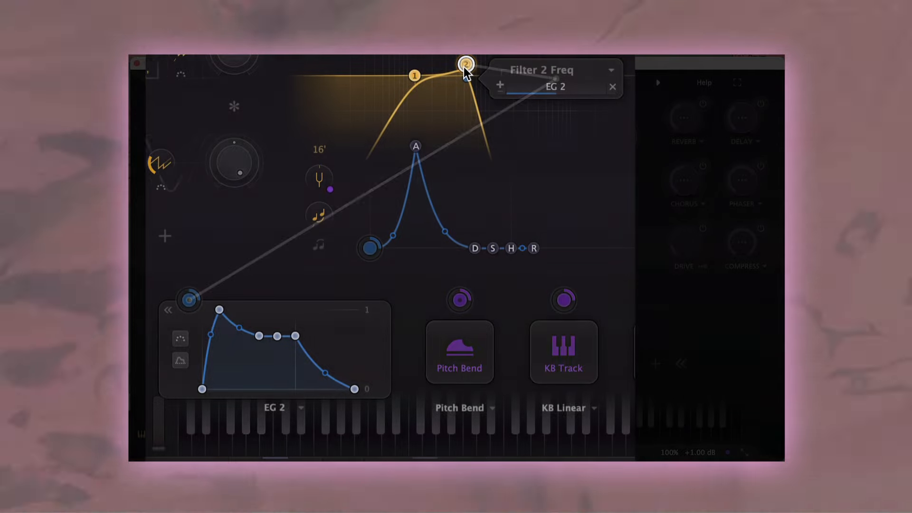
pyautogui.doubleClick(552, 93)
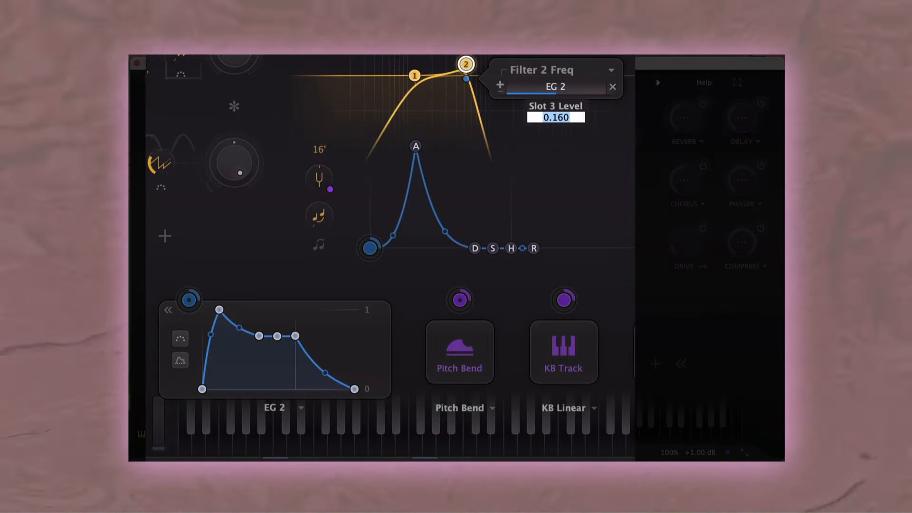
pyautogui.write('1')
pyautogui.press('Return')
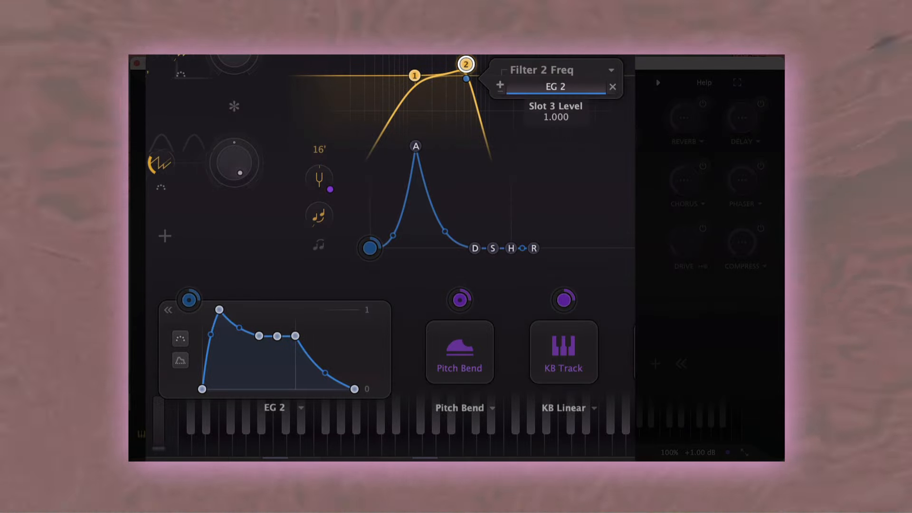
# Step: Set EG 2's overall level in Patch Two Three to 1
pyautogui.doubleClick(192, 293)
pyautogui.write('1')
pyautogui.press('Return')
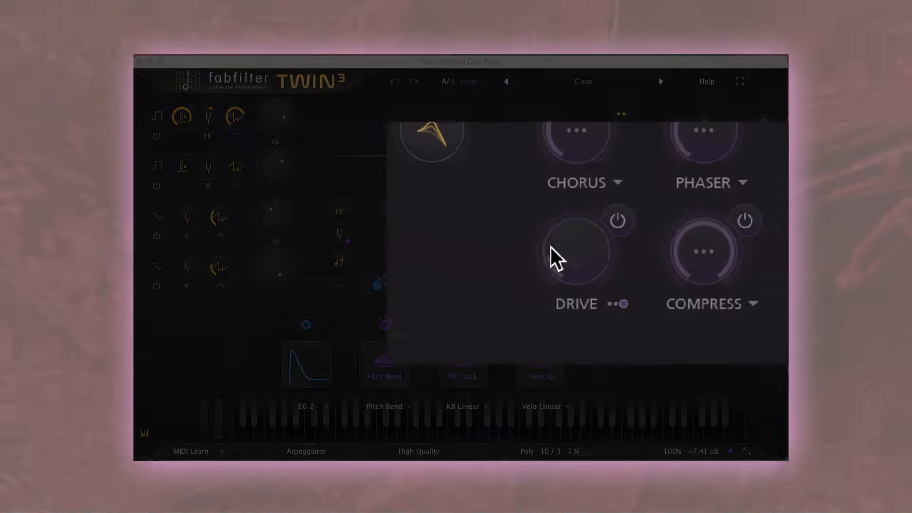
# Step: Turn on Patch One Four's drive effect with an amount of 17 and place it before the other effects (Pre FX)
pyautogui.click(705, 232)
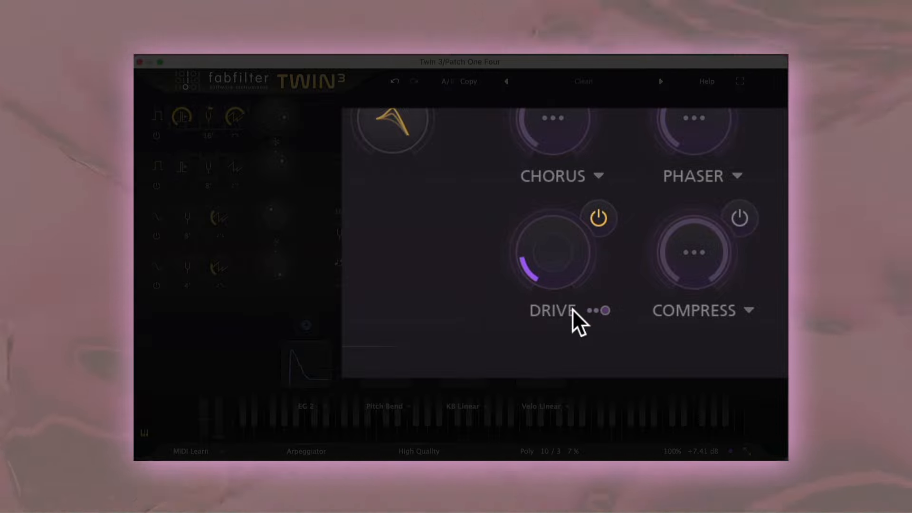
pyautogui.doubleClick(562, 281)
pyautogui.write('17')
pyautogui.press('Return')
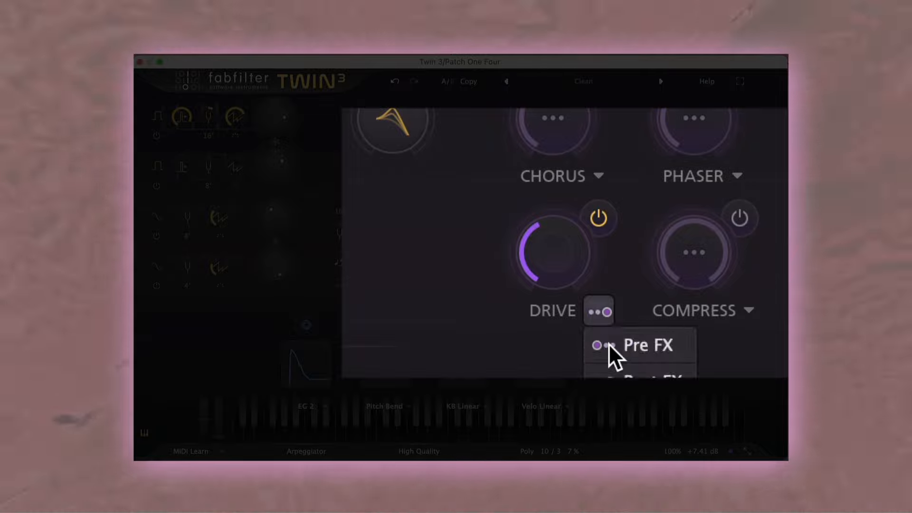
pyautogui.click(608, 344)
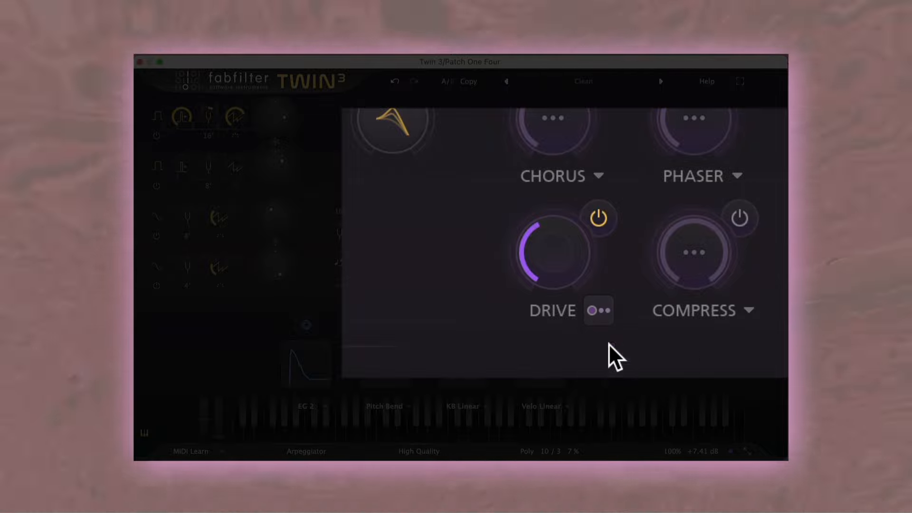
# Step: Turn on Patch One Four's compressor and set the compress amount to 32%
pyautogui.click(739, 218)
pyautogui.doubleClick(696, 277)
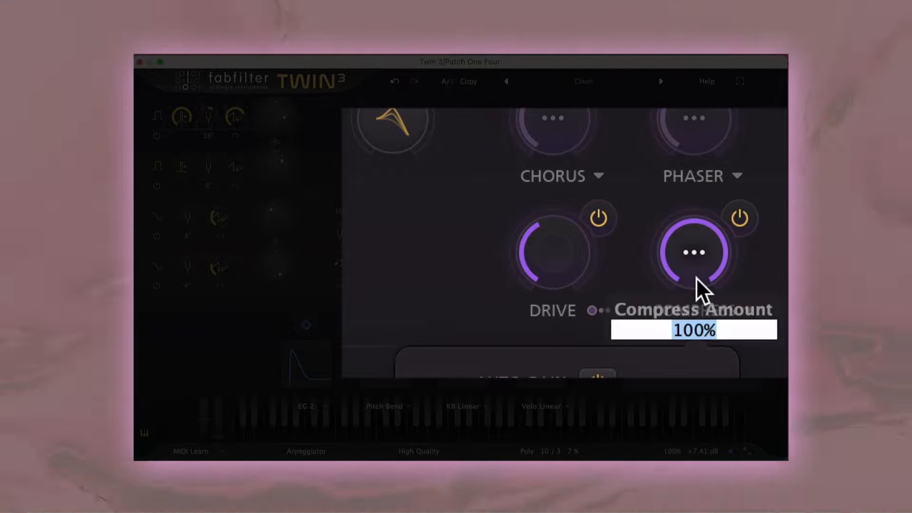
pyautogui.write('32')
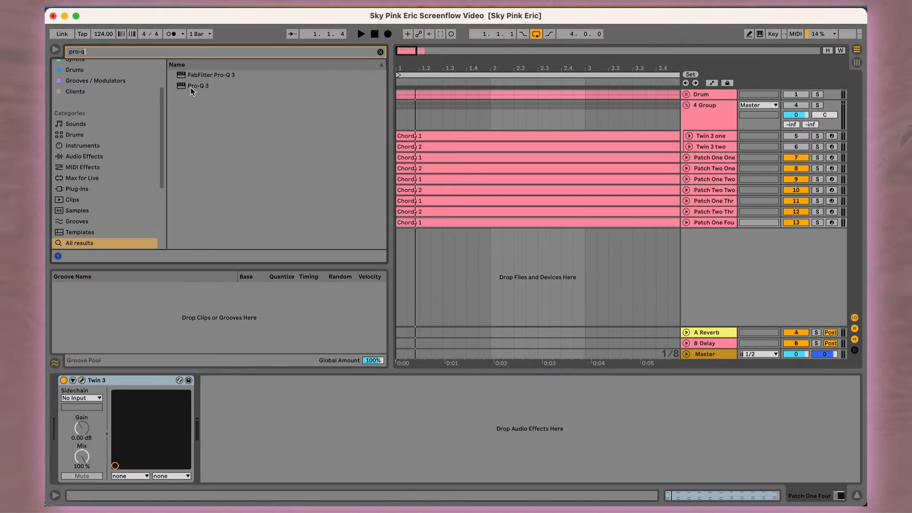
# Step: Add Pro-Q 3 to Patch One Four and create a low cut band at 285 Hz
pyautogui.doubleClick(195, 86)
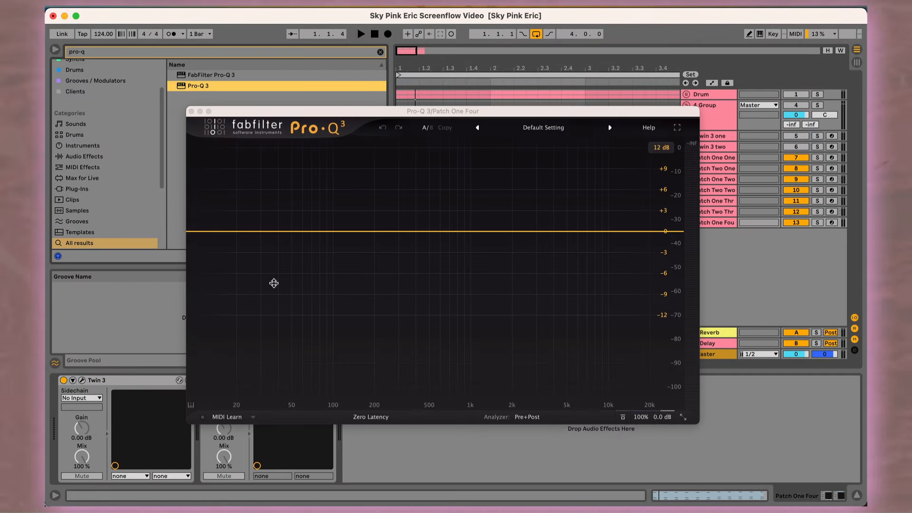
pyautogui.click(278, 231)
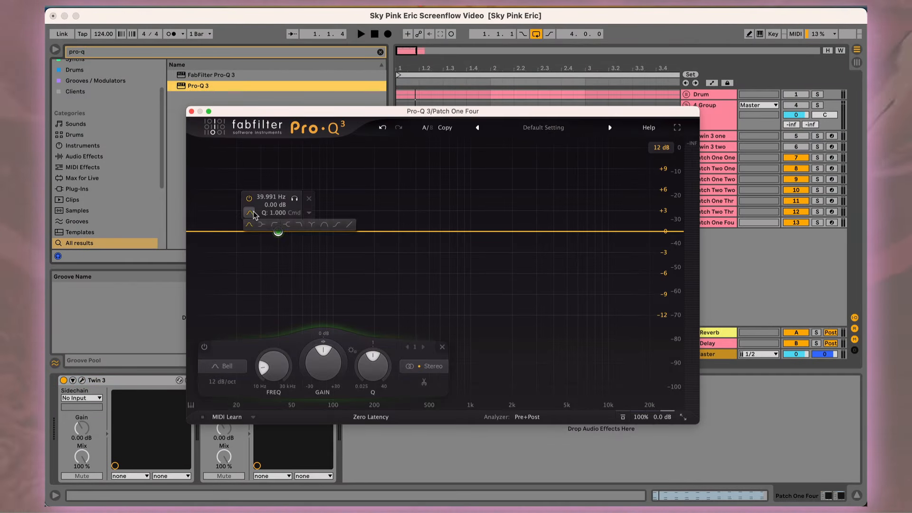
pyautogui.click(275, 225)
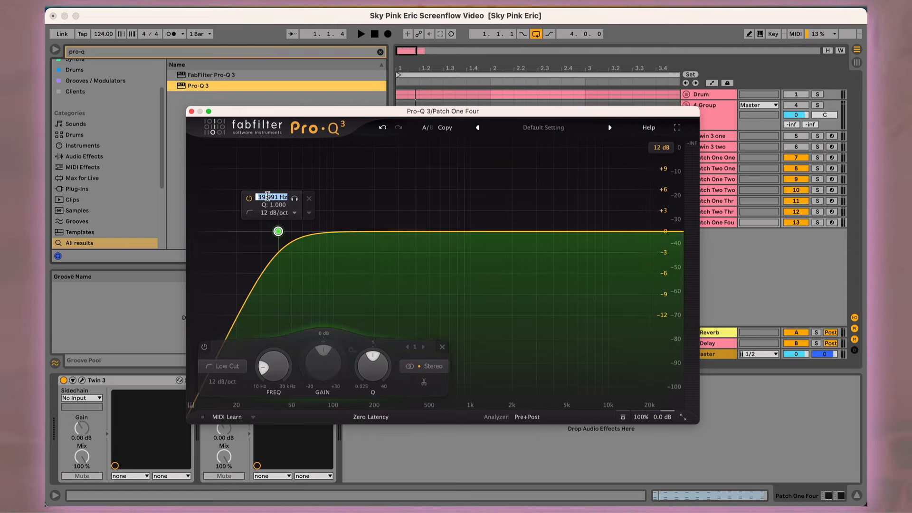
pyautogui.write('285')
pyautogui.press('Return')
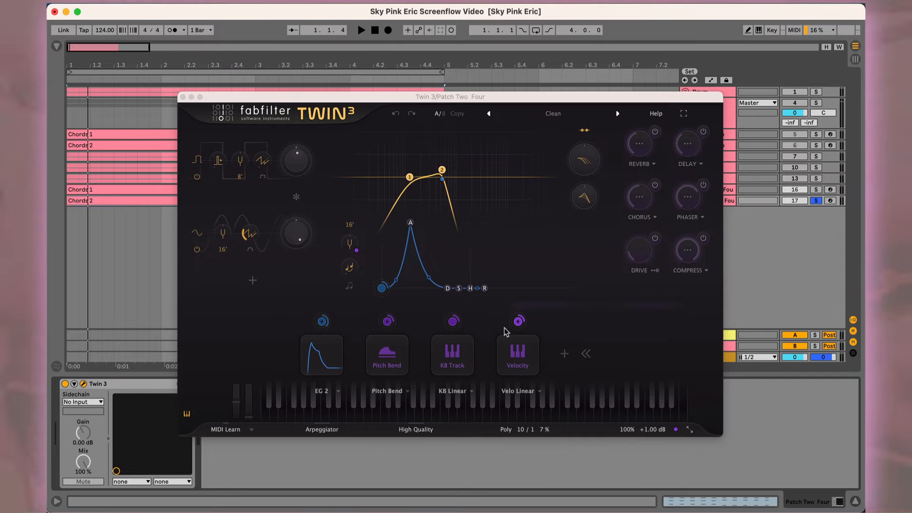
# Step: Turn on the compressor in Patch Two Four's synth
pyautogui.click(703, 239)
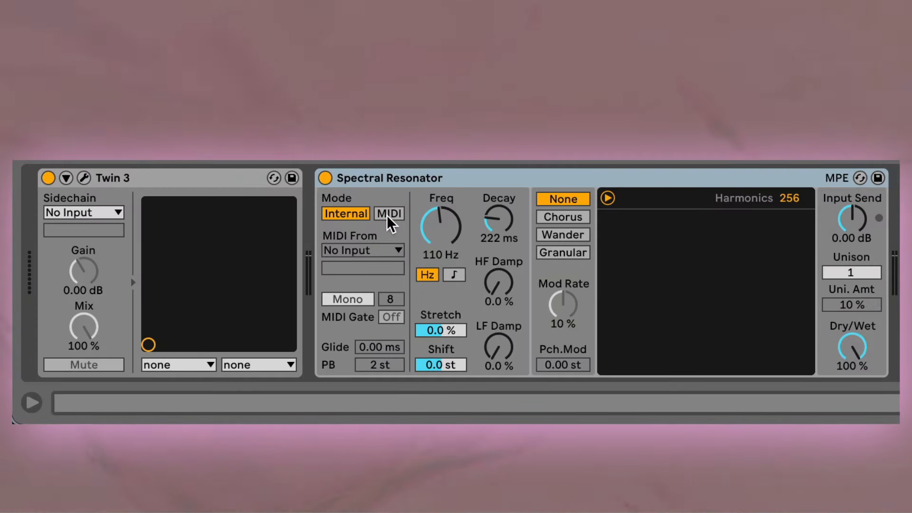
# Step: Switch Spectral Resonator to polyphonic MIDI mode, taking its MIDI from the Patch Two Four track
pyautogui.click(386, 215)
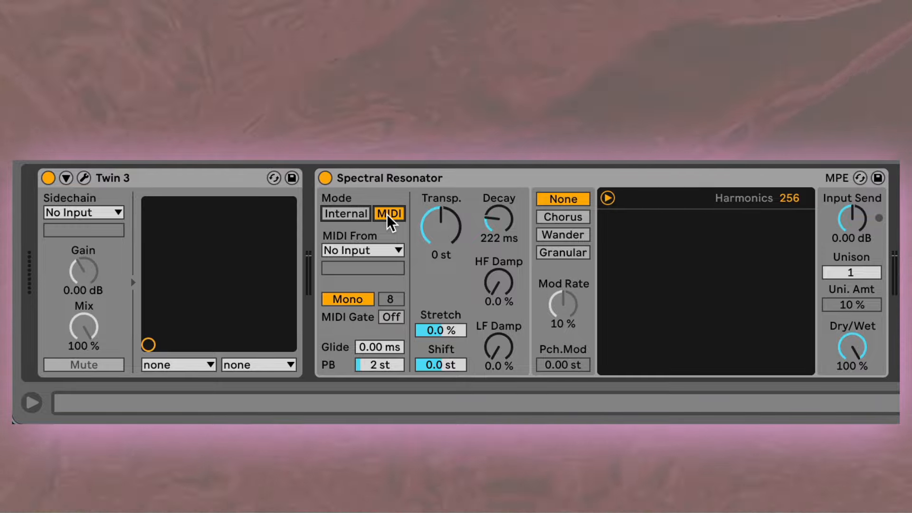
pyautogui.click(387, 247)
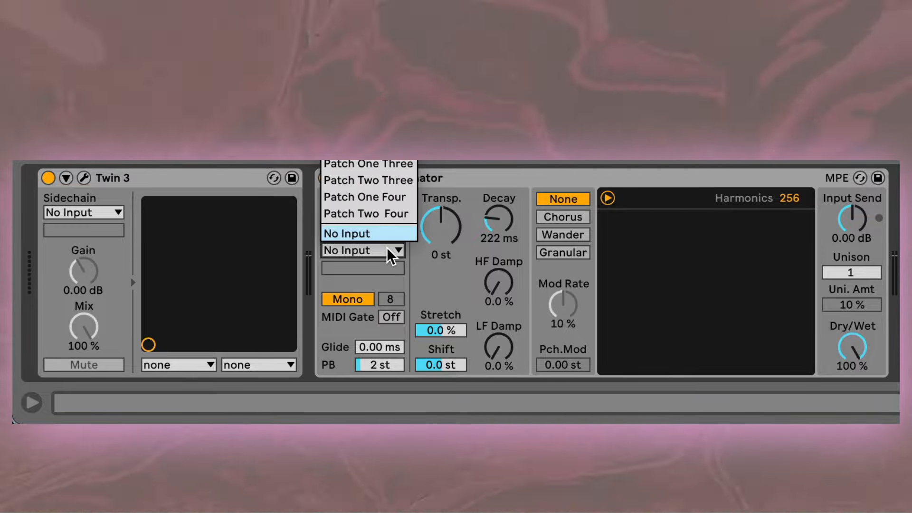
pyautogui.click(387, 214)
pyautogui.click(351, 299)
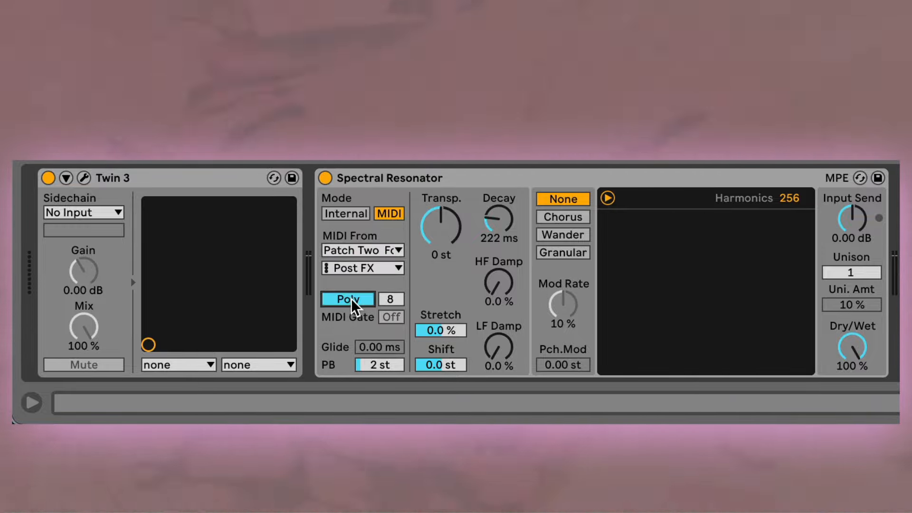
# Step: Set Spectral Resonator's unison to 4 and its decay to 36 ms
pyautogui.doubleClick(849, 271)
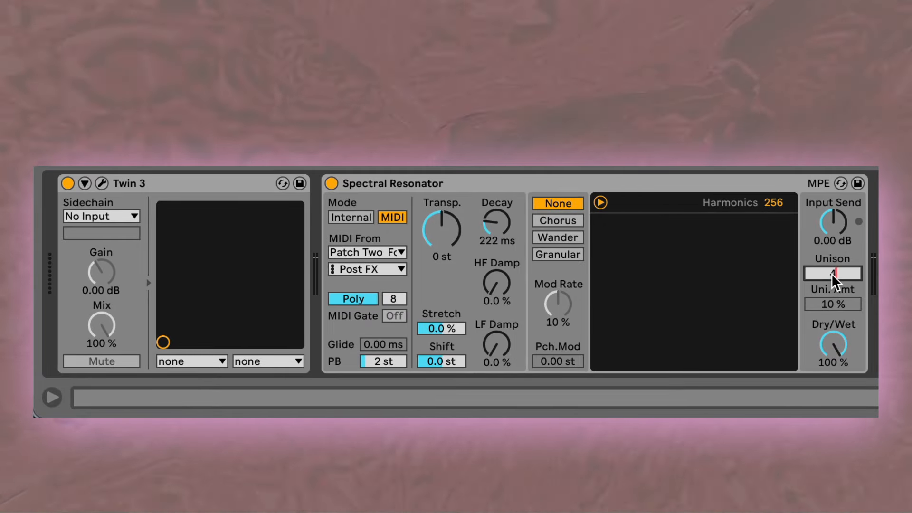
pyautogui.write('4')
pyautogui.press('Return')
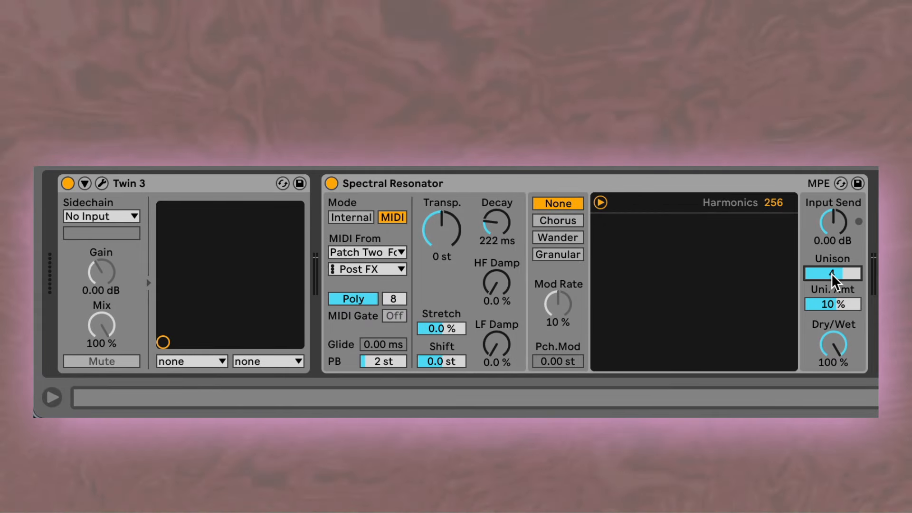
pyautogui.click(491, 224)
pyautogui.write('36')
pyautogui.press('Return')
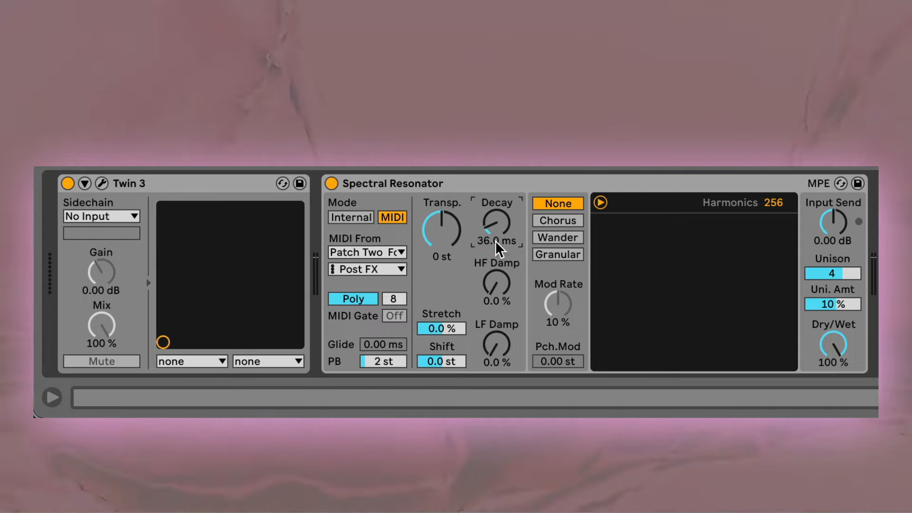
# Step: Set Spectral Resonator's HF damping to 23% and its harmonics to 128
pyautogui.click(497, 277)
pyautogui.write('23')
pyautogui.press('Return')
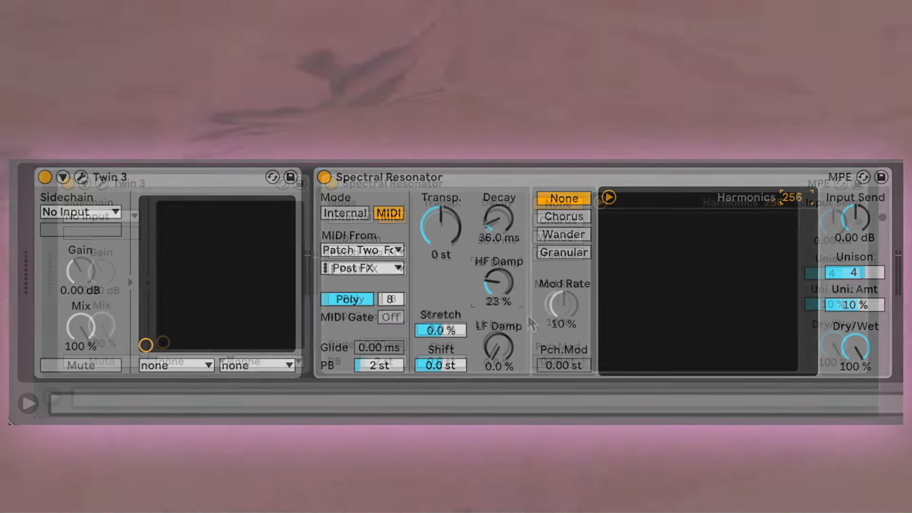
pyautogui.write('128')
pyautogui.press('Return')
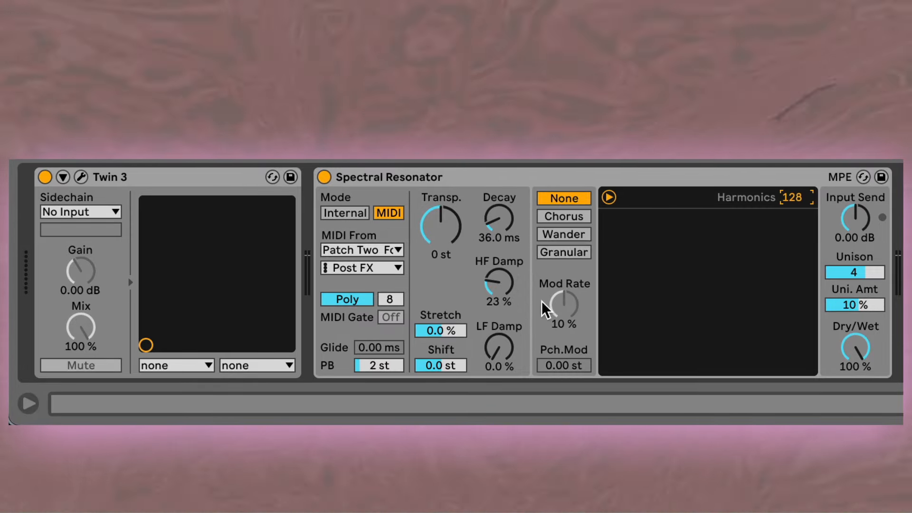
# Step: Choose the Wander modulation type in Spectral Resonator and set its dry/wet mix to 30%
pyautogui.click(547, 233)
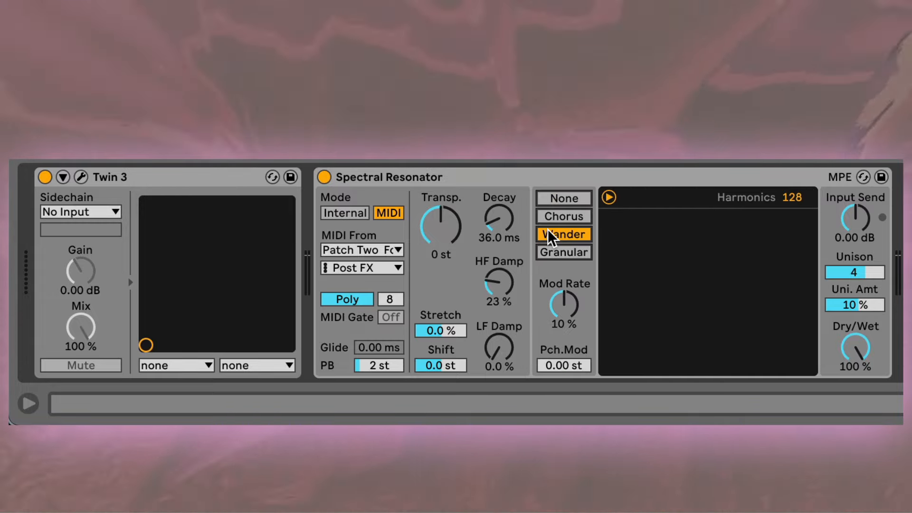
pyautogui.click(767, 335)
pyautogui.write('30')
pyautogui.press('Return')
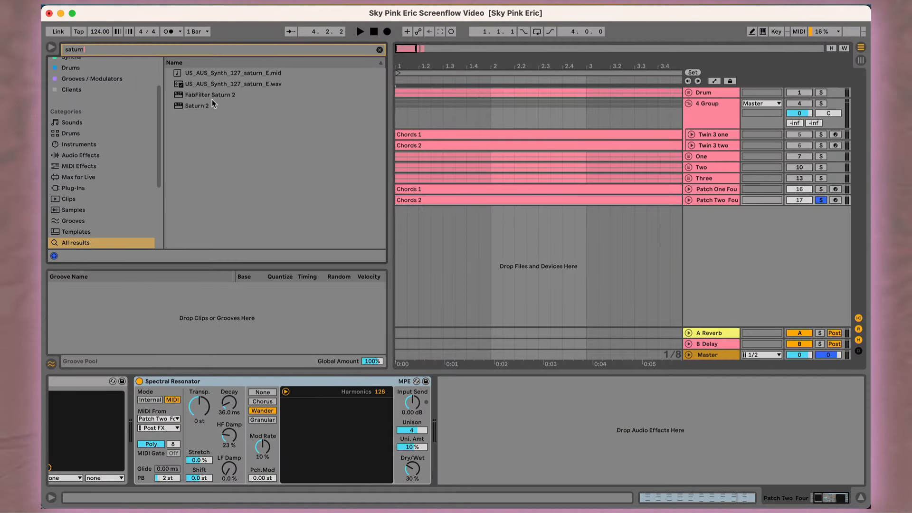
# Step: Add Saturn 2 to Patch Two Four and choose the British Rock Amp distortion style
pyautogui.doubleClick(204, 105)
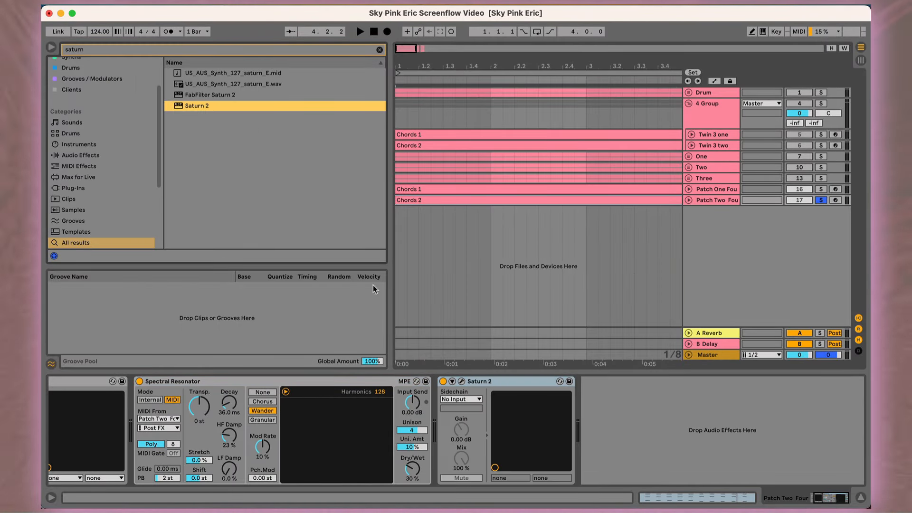
pyautogui.click(336, 283)
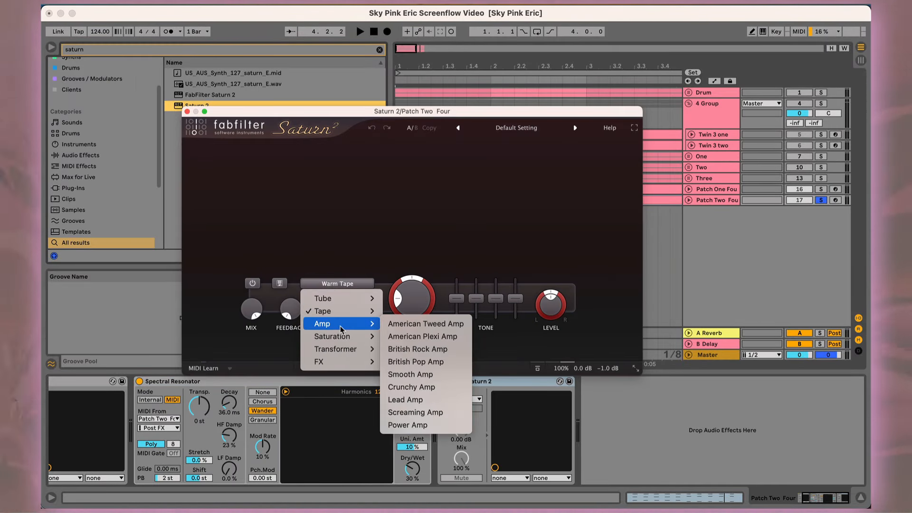
pyautogui.moveTo(372, 337)
pyautogui.click(407, 351)
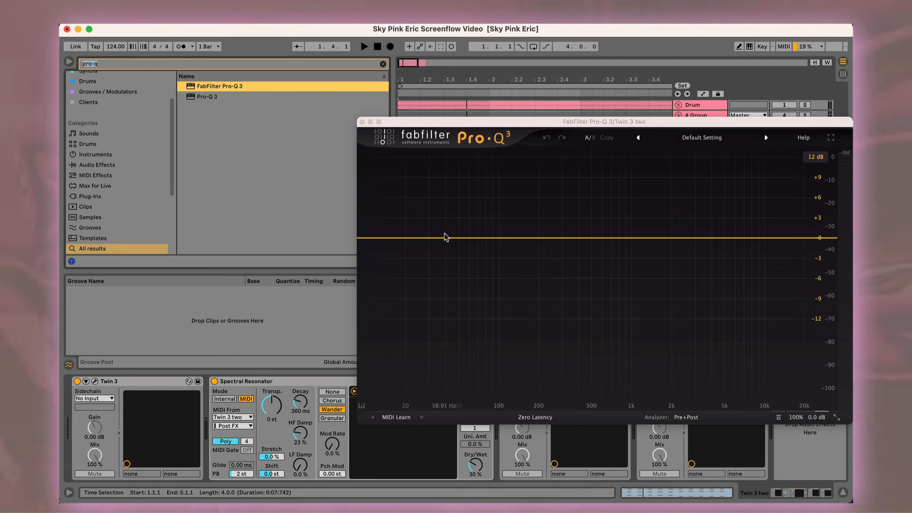
# Step: Create a low cut band in the newly added Pro-Q 3 and raise its frequency to just above 200 Hz
pyautogui.click(445, 237)
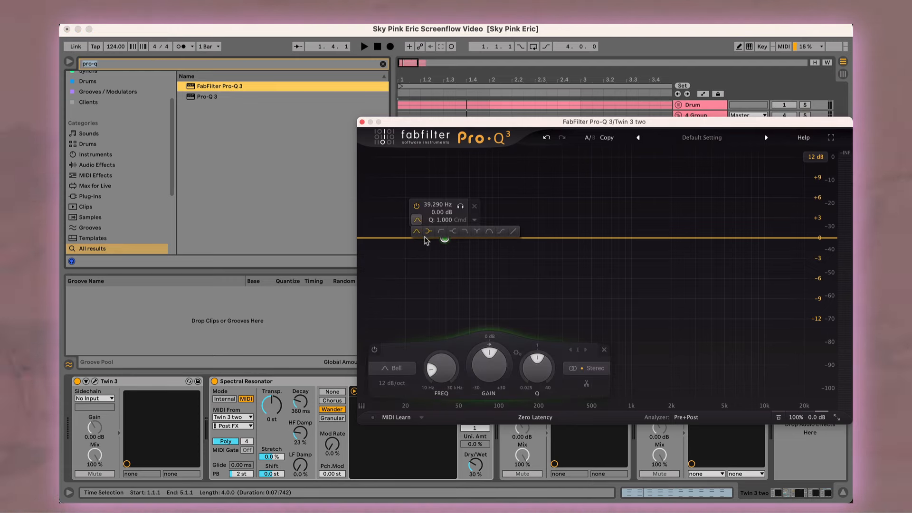
pyautogui.click(441, 231)
pyautogui.moveTo(446, 238); pyautogui.dragTo(551, 240)
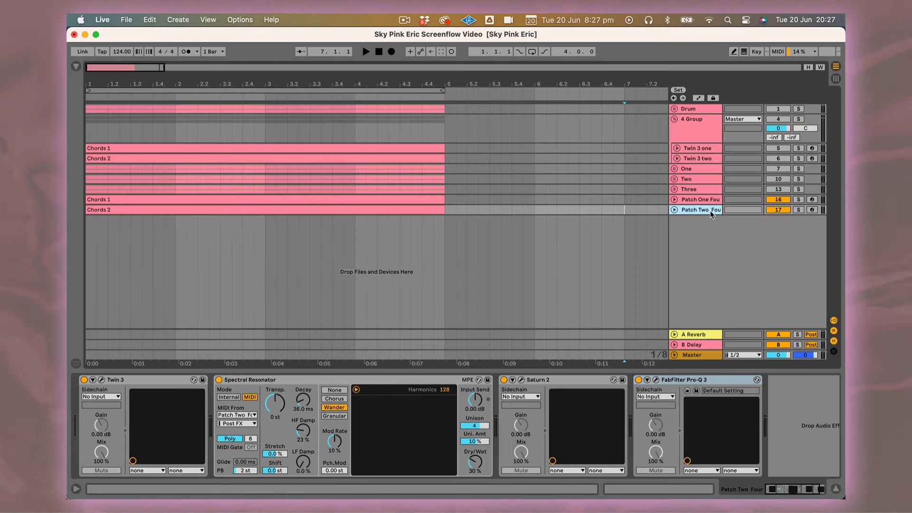
pyautogui.click(684, 198)
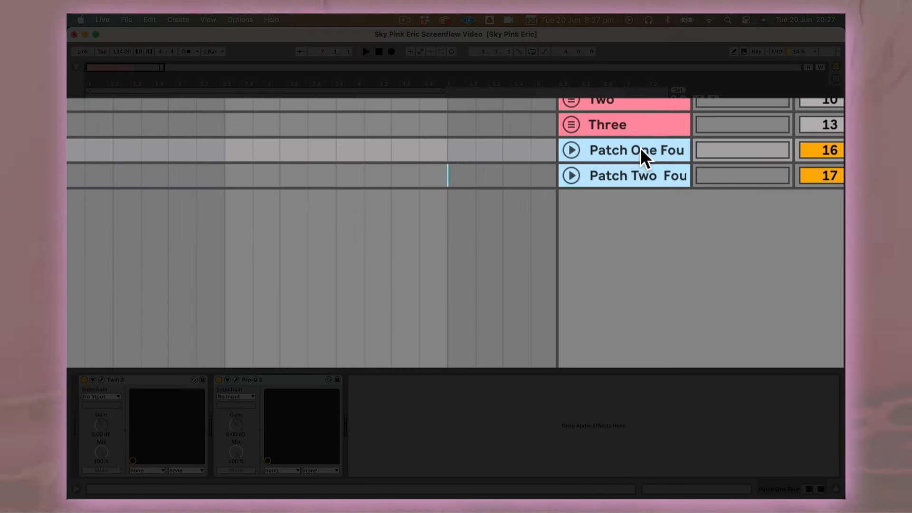
pyautogui.press('super+g')
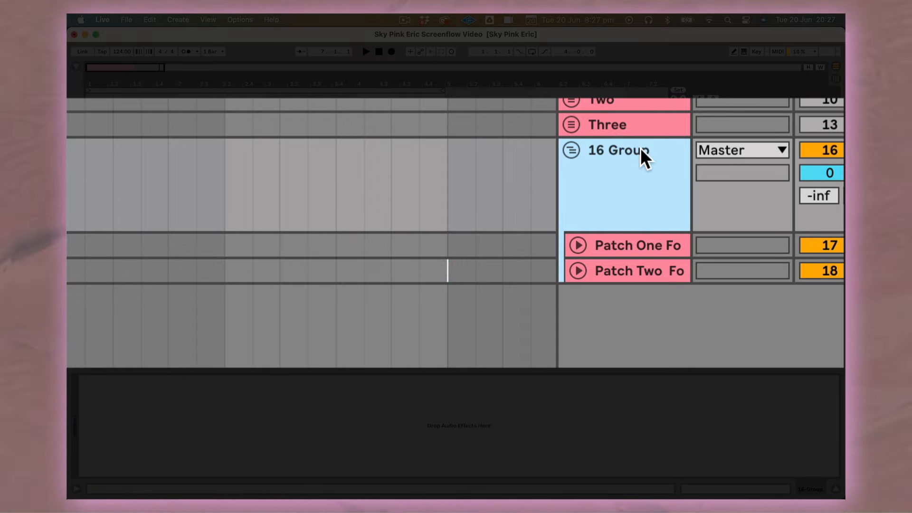
pyautogui.click(648, 271)
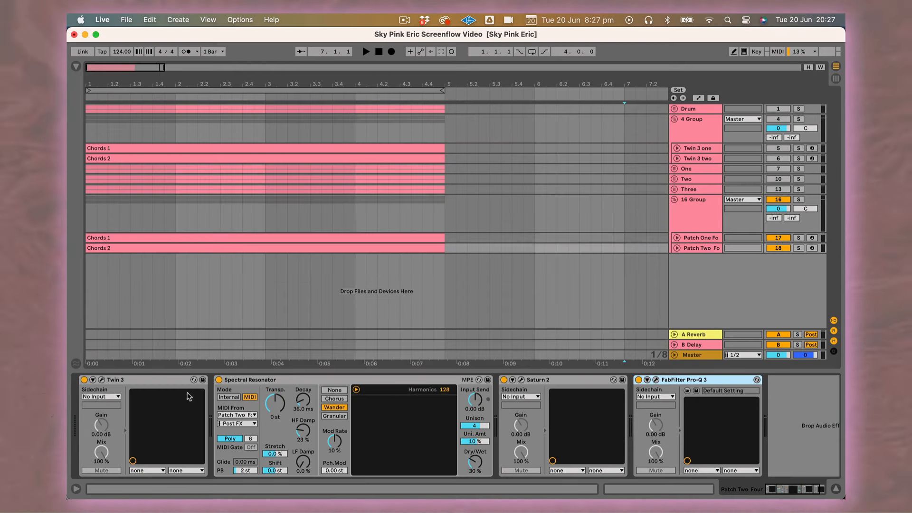
# Step: Raise the output volume of Patch Two Four's Twin 3 to about +3.9 dB
pyautogui.click(102, 380)
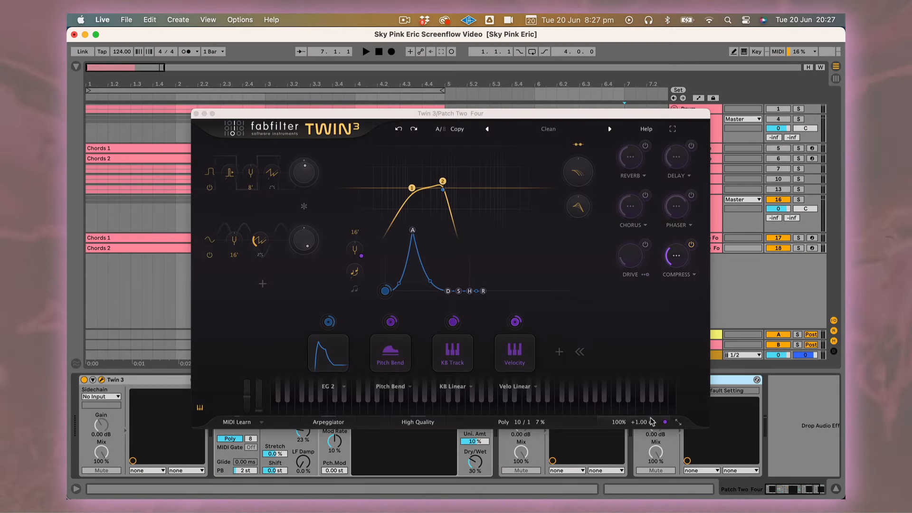
pyautogui.moveTo(650, 394); pyautogui.dragTo(642, 303)
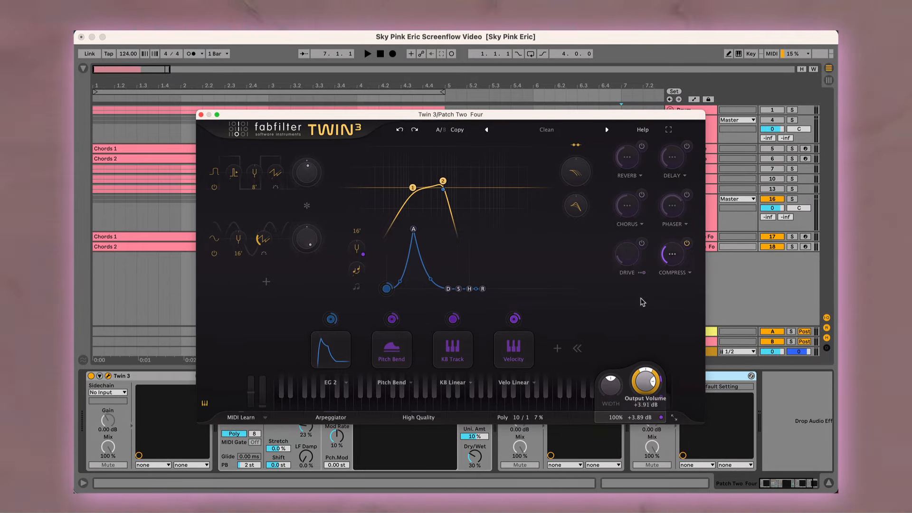
pyautogui.moveTo(640, 259); pyautogui.dragTo(640, 249)
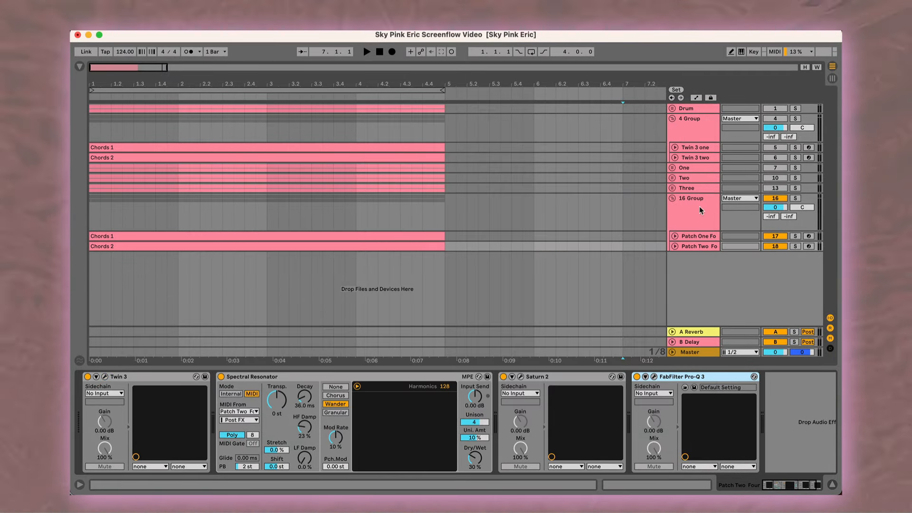
# Step: Find the Glue Compressor and add it to the 16 Group
pyautogui.click(699, 209)
pyautogui.press('super+f')
pyautogui.write('glue')
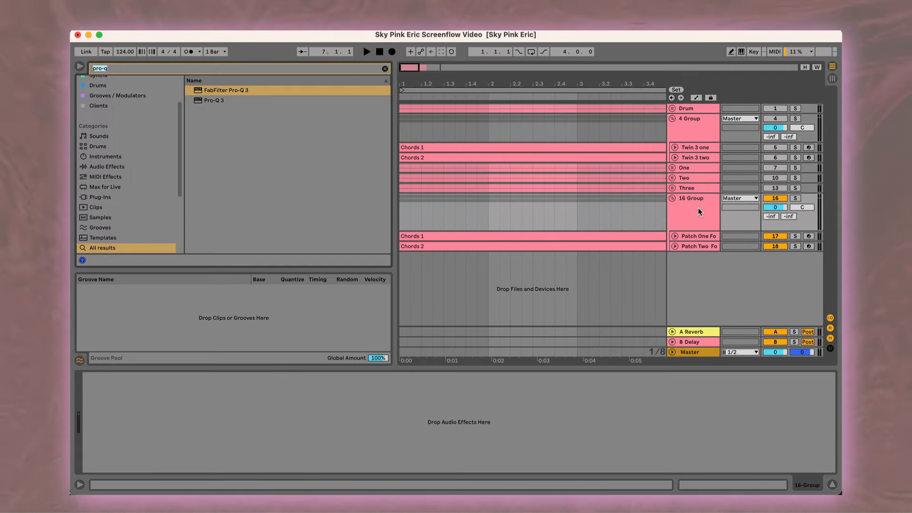
pyautogui.doubleClick(222, 90)
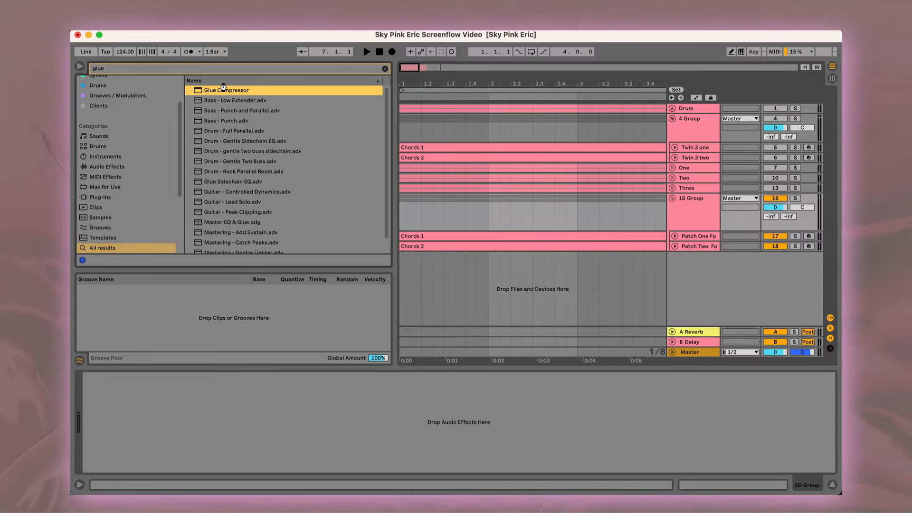
pyautogui.click(96, 377)
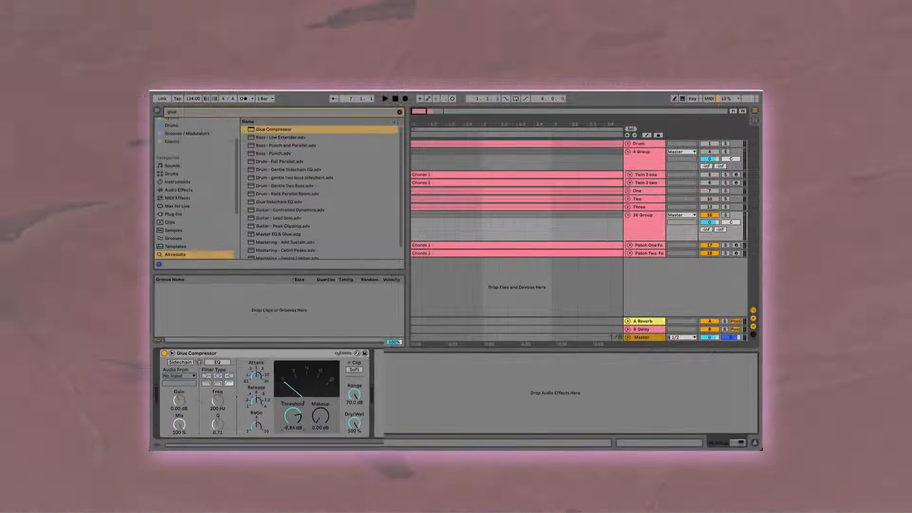
# Step: Set the Glue Compressor's threshold to about -27.6 dB, attack to .3 and release to .8, and enable Soft clipping
pyautogui.moveTo(293, 416); pyautogui.dragTo(293, 442)
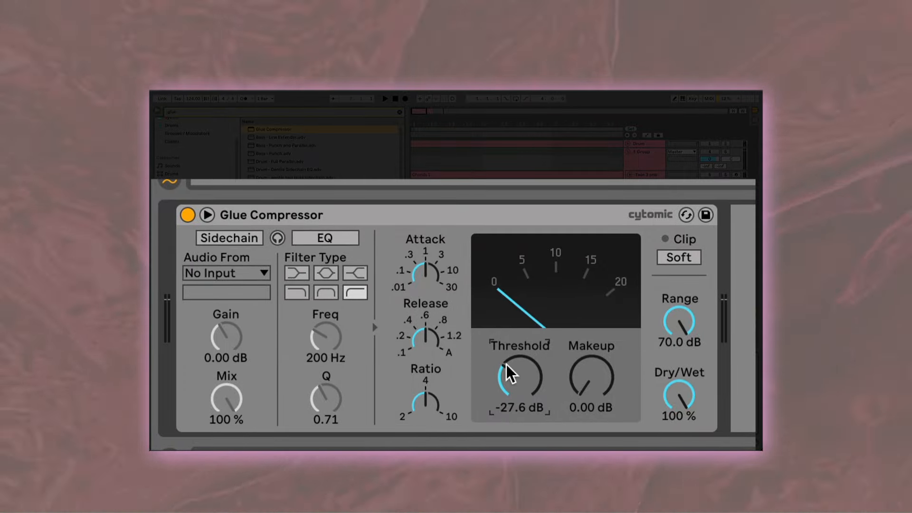
pyautogui.moveTo(424, 278)
pyautogui.mouseDown()
pyautogui.moveTo(424, 304)
pyautogui.moveTo(424, 294)
pyautogui.mouseUp()
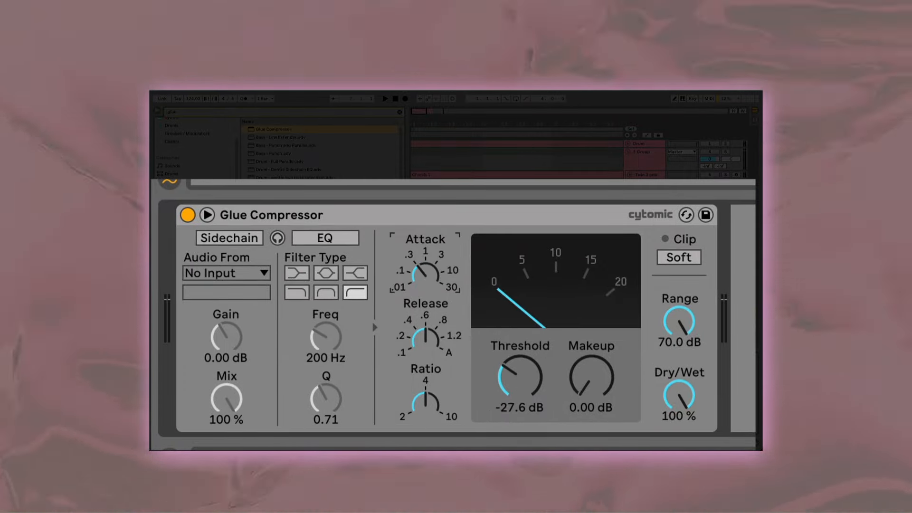
pyautogui.moveTo(429, 328); pyautogui.dragTo(429, 320)
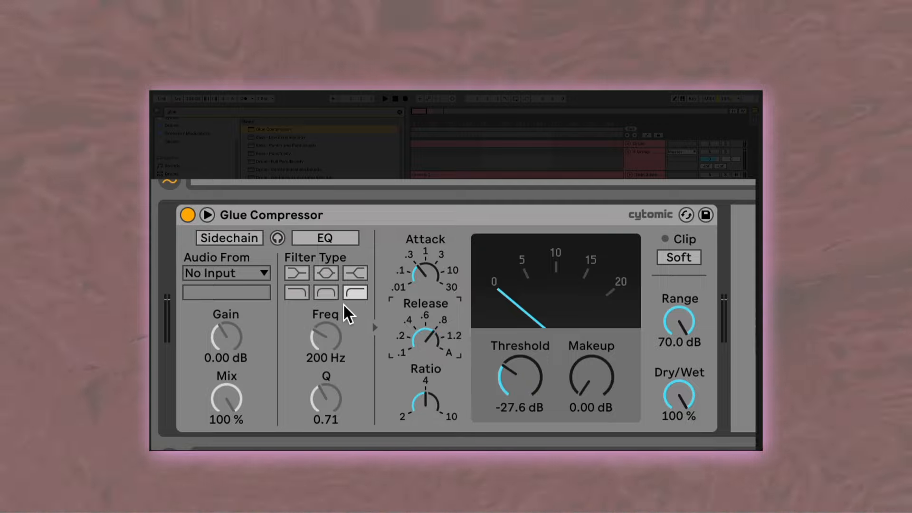
pyautogui.click(680, 259)
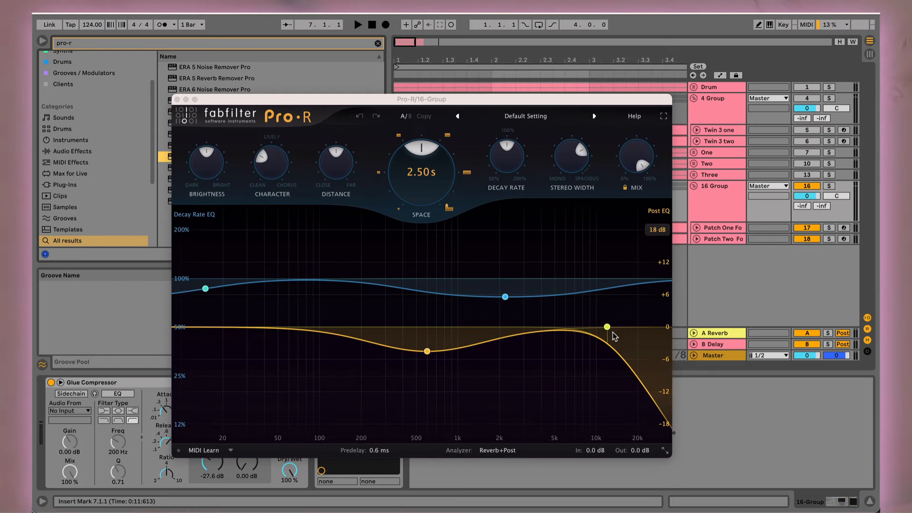
# Step: Load the Colored Room B preset from the Small category in the 16 Group's Pro-R reverb
pyautogui.click(525, 117)
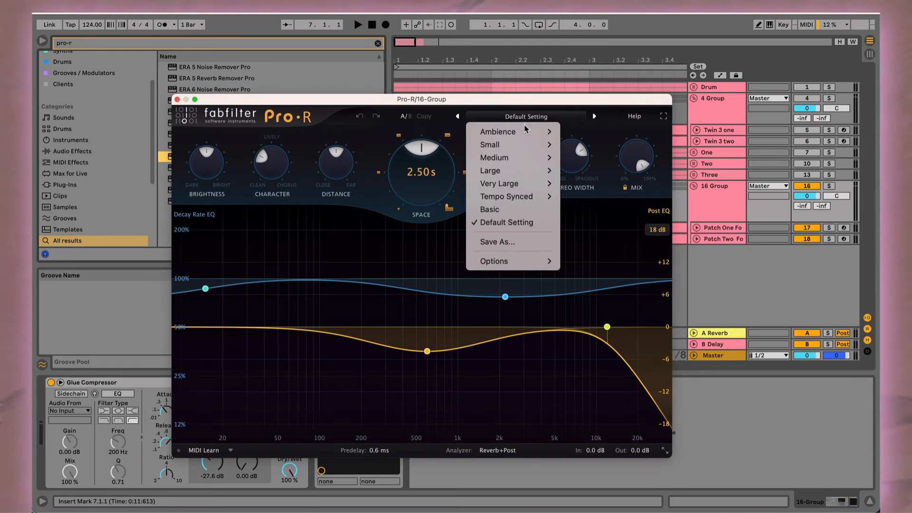
pyautogui.moveTo(526, 132)
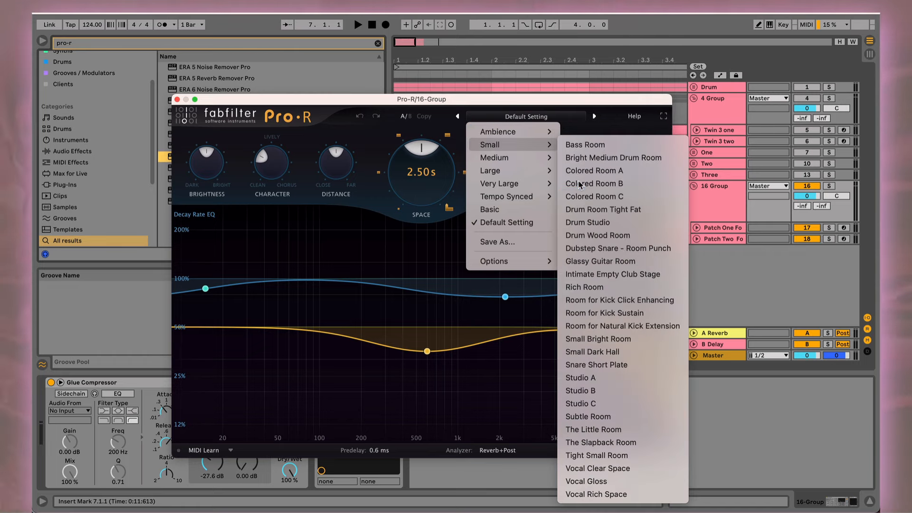
pyautogui.click(579, 185)
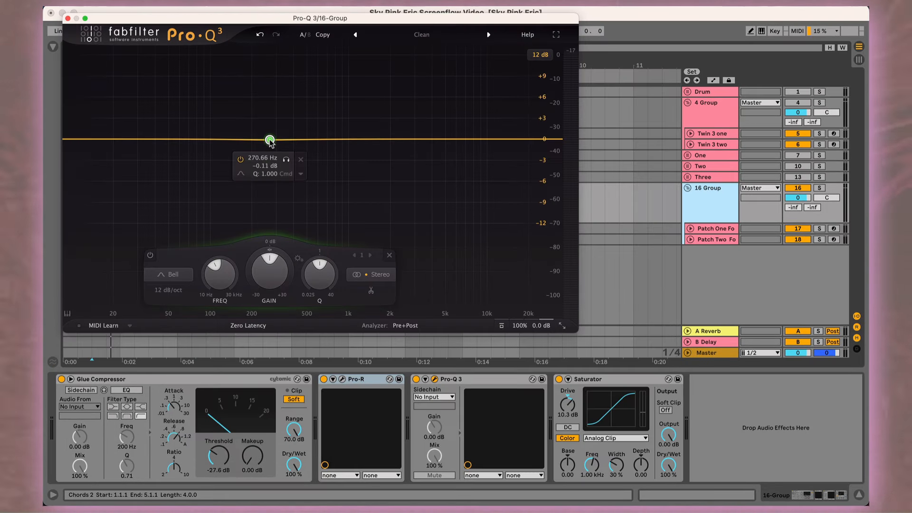
# Step: Place bell bands at 400 Hz and 529 Hz in the 16 Group's Pro-Q 3 and lower both slightly
pyautogui.press('Return')
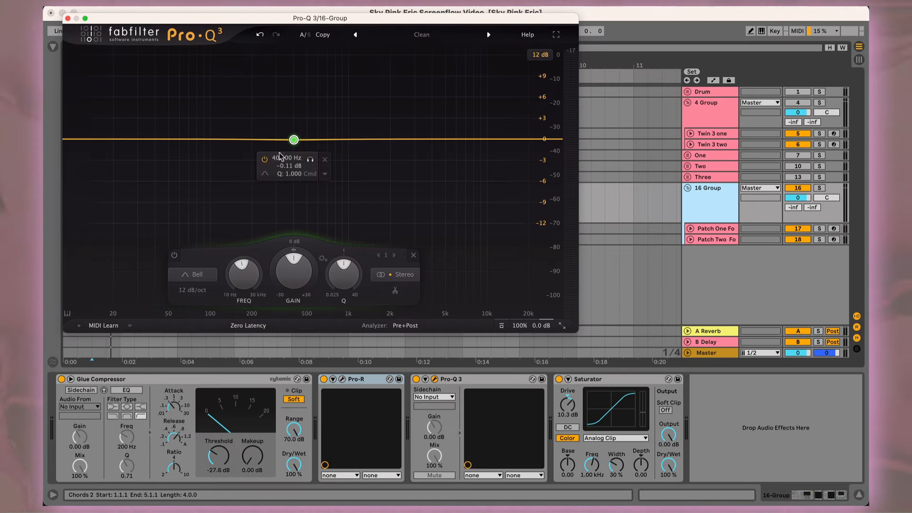
pyautogui.doubleClick(330, 140)
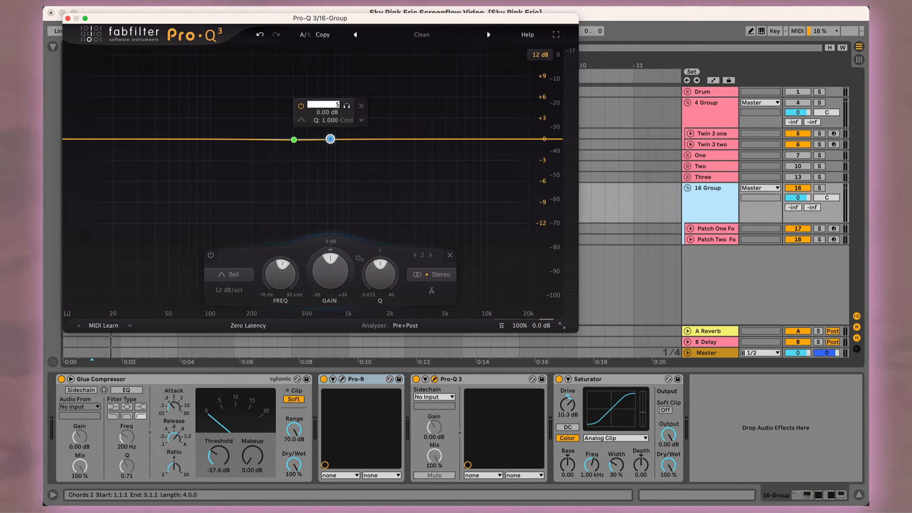
pyautogui.write('529')
pyautogui.press('Return')
pyautogui.click(294, 140)
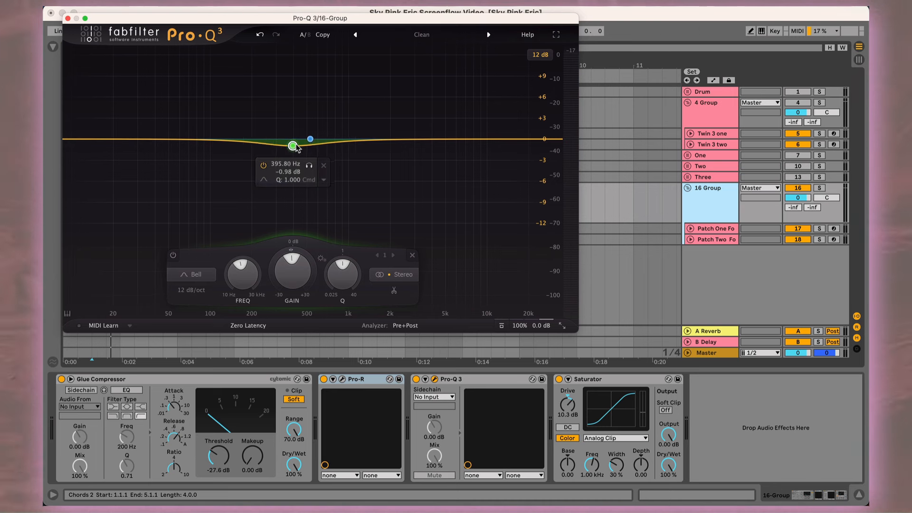
pyautogui.moveTo(310, 139); pyautogui.dragTo(316, 148)
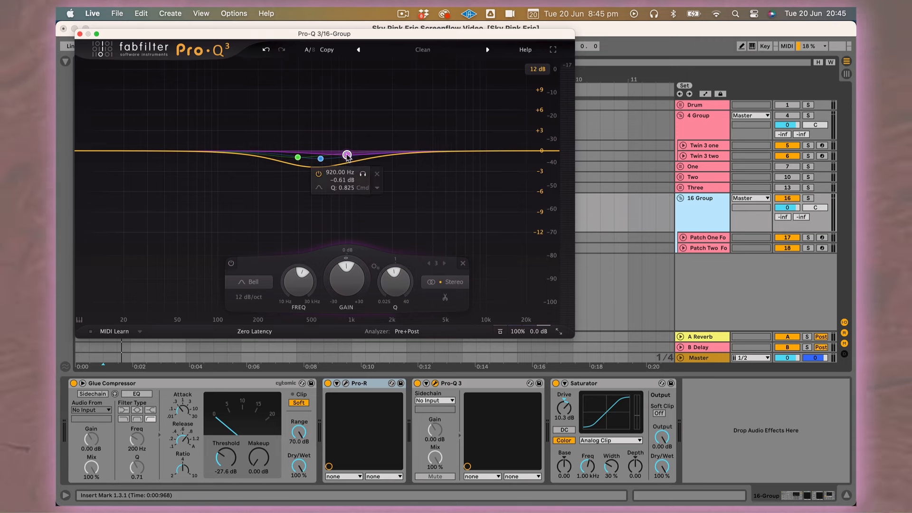
# Step: Turn the Pro-Q 3 band near 920 Hz into a deep, narrow cut and add a slight boost in the upper mids
pyautogui.moveTo(346, 154); pyautogui.dragTo(351, 206)
pyautogui.moveTo(396, 273); pyautogui.dragTo(386, 244)
pyautogui.moveTo(430, 151); pyautogui.dragTo(434, 140)
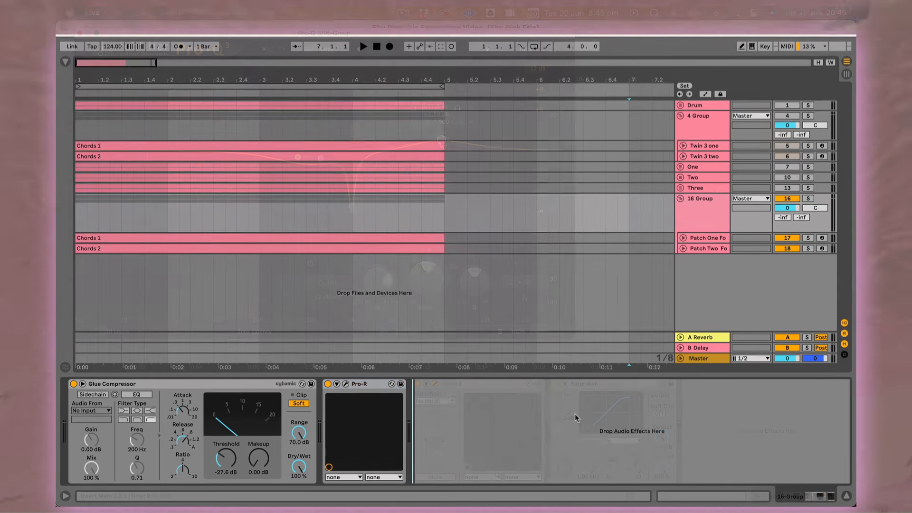
# Step: Add Saturator to the 16 Group's effects and raise its drive to about 10.3 dB
pyautogui.press('super+f')
pyautogui.write('satur')
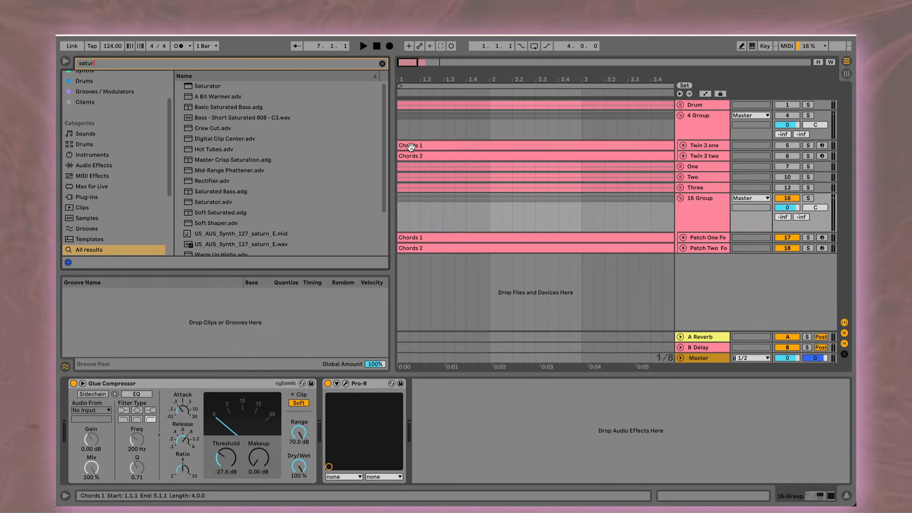
pyautogui.doubleClick(222, 86)
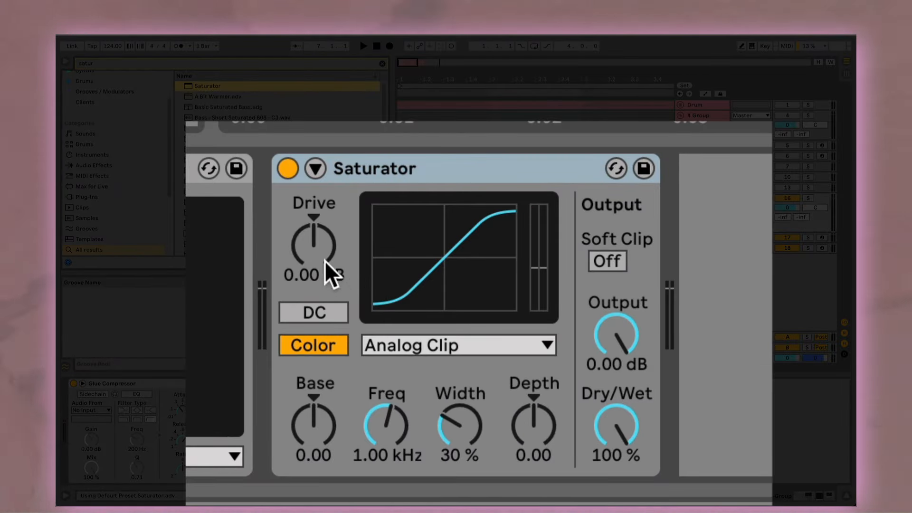
pyautogui.moveTo(325, 261); pyautogui.dragTo(325, 223)
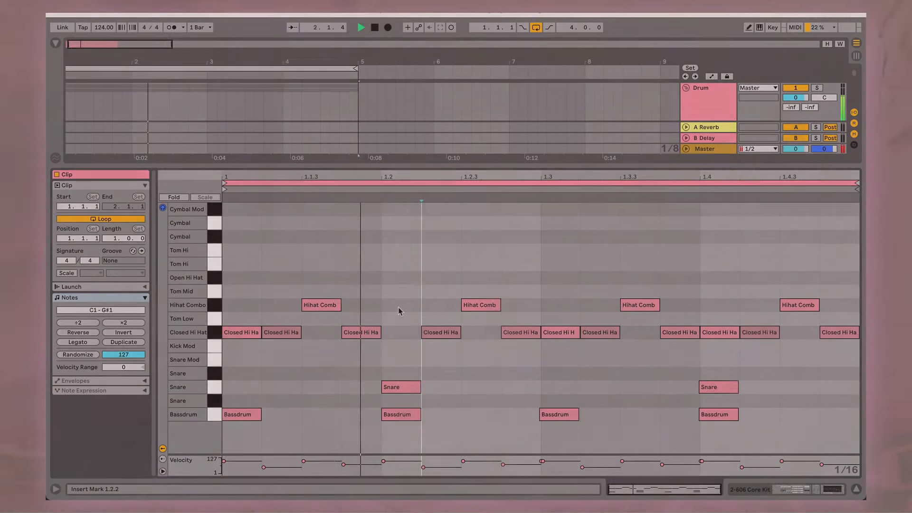
# Step: Show the Bass 1 audio clip, followed by the MIDI notes of the Patch 1 and Patch 2 clips, during playback
pyautogui.scroll(-2, 716, 102)
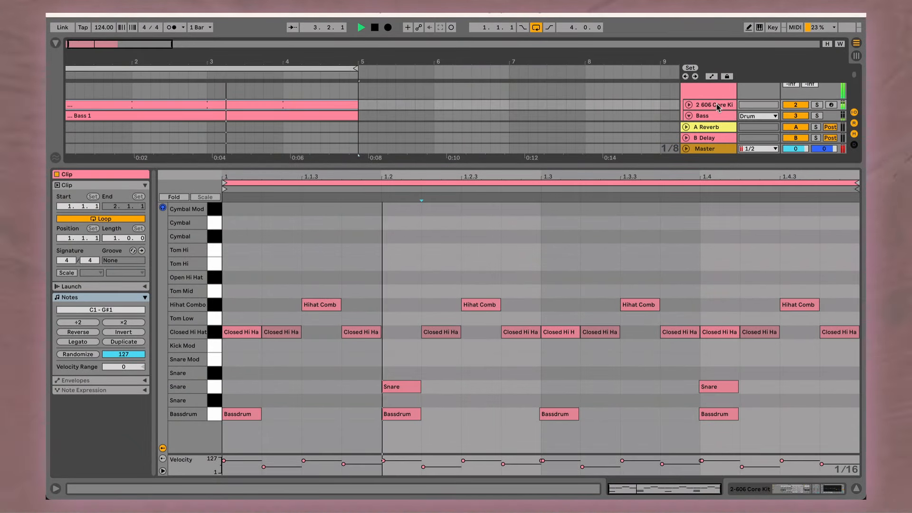
pyautogui.click(714, 116)
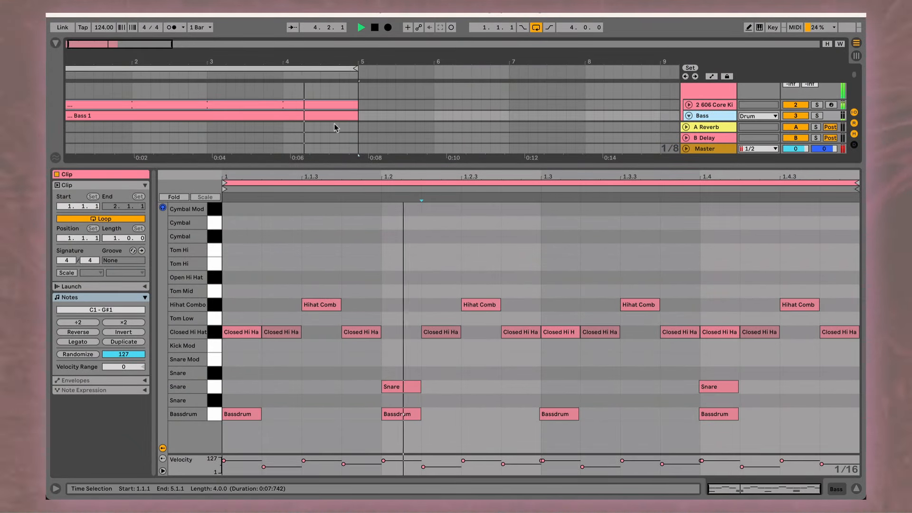
pyautogui.click(305, 116)
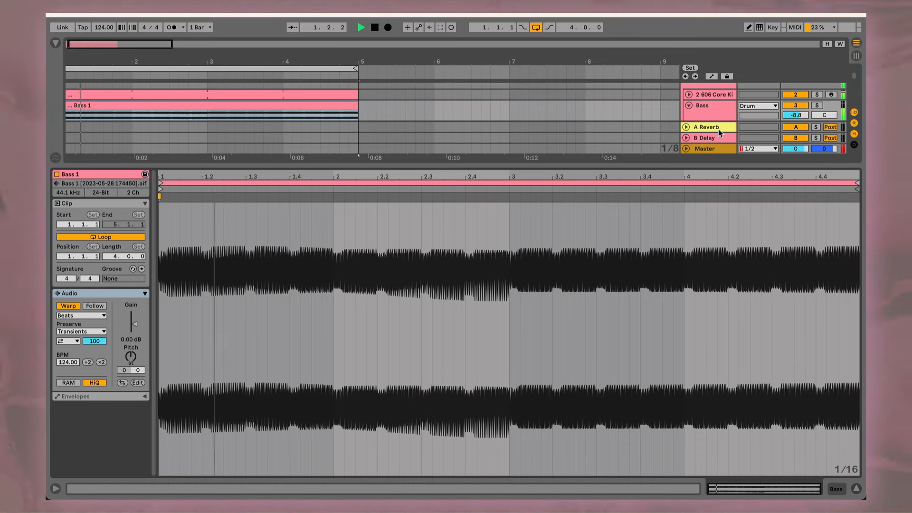
pyautogui.scroll(4, 720, 128)
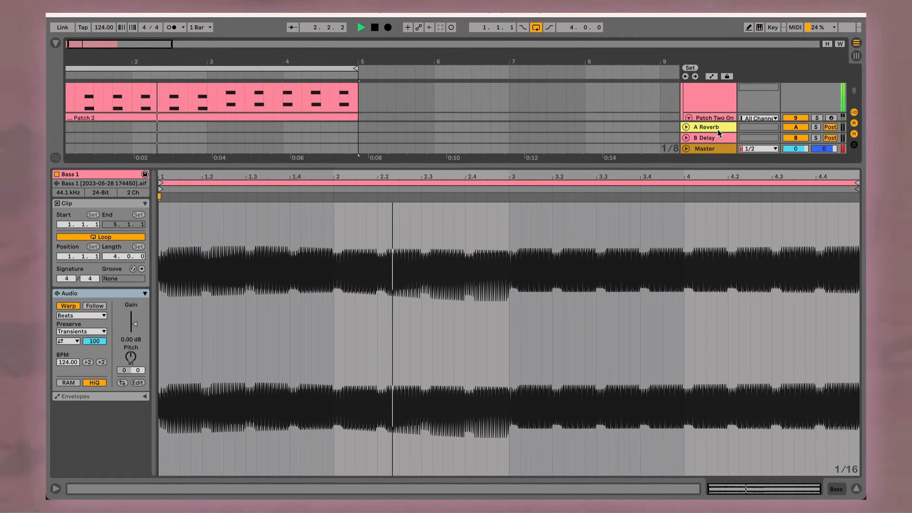
pyautogui.click(340, 100)
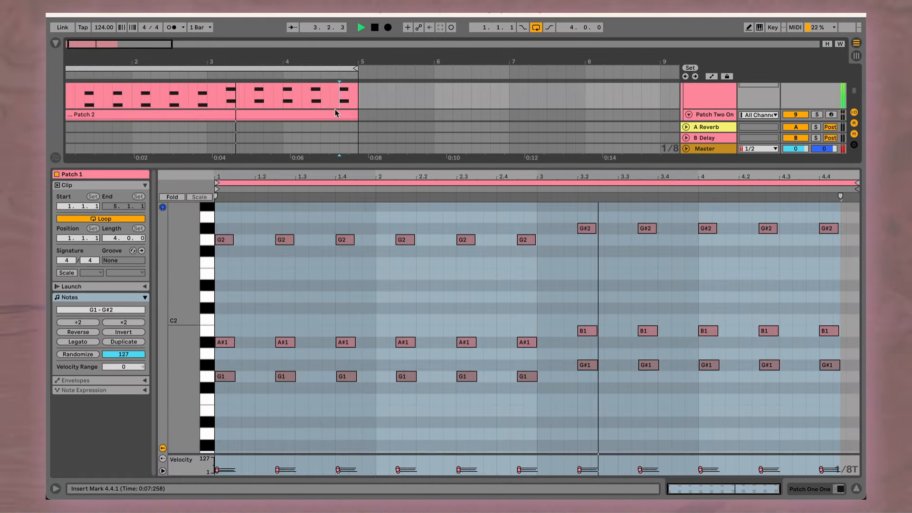
pyautogui.click(333, 115)
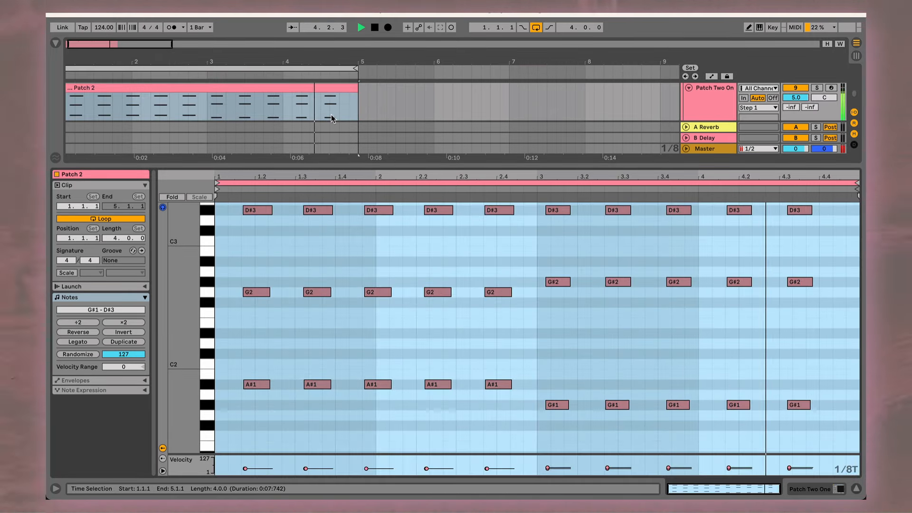